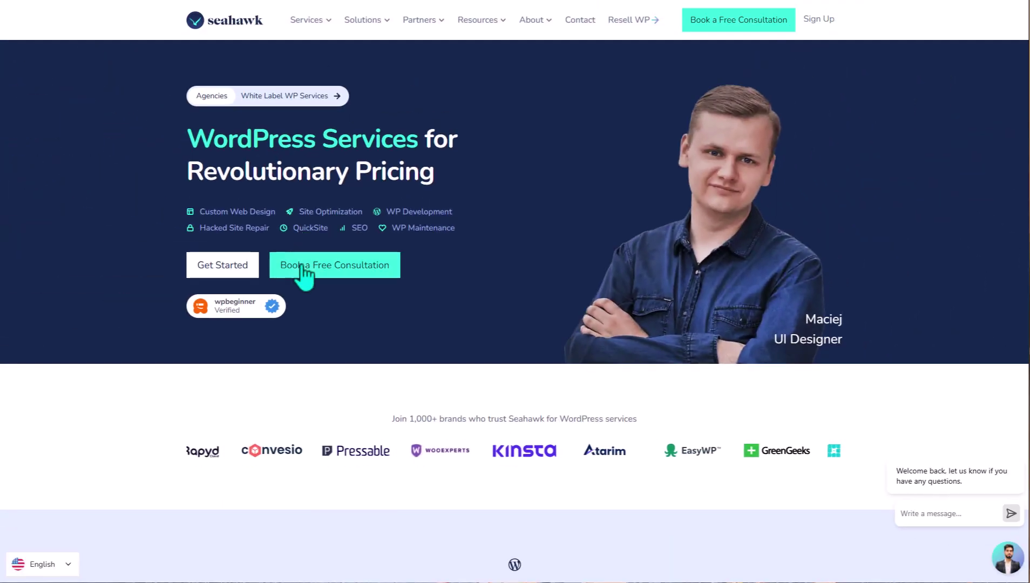
# Step: Leave the Seahawk site and bring up the Brewverse Main Design page in Figma
pyautogui.click(300, 268)
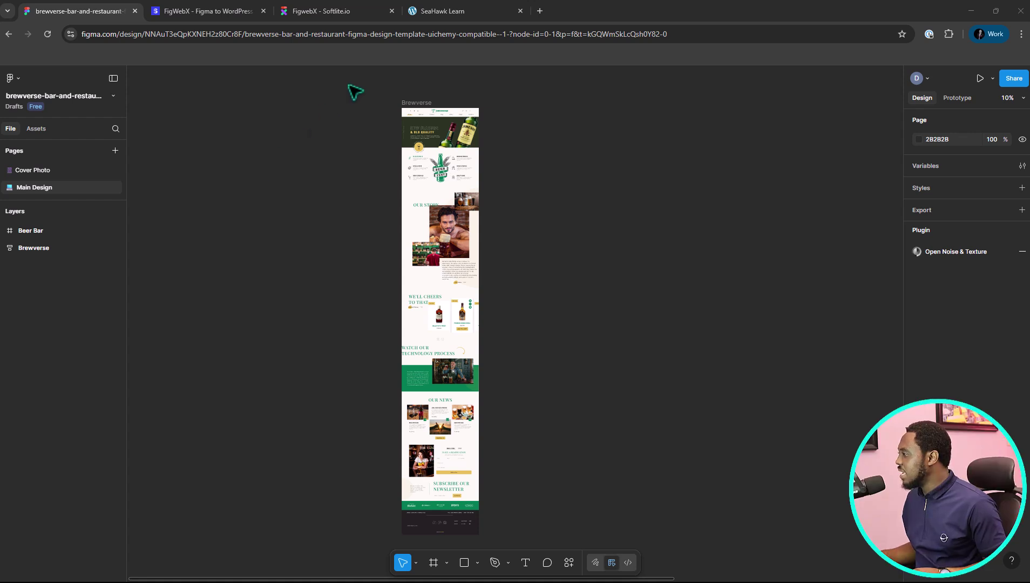
# Step: Reposition the Brewverse frame, scroll through its whole layout, then bring up the FigWebX product page
pyautogui.moveTo(420, 110); pyautogui.dragTo(387, 103)
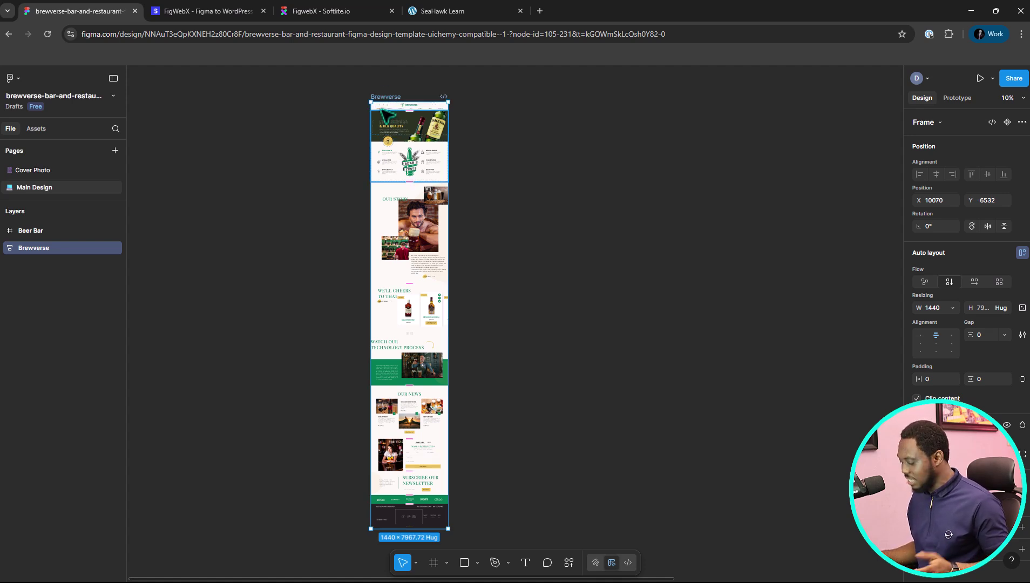
pyautogui.scroll(3, 384, 114)
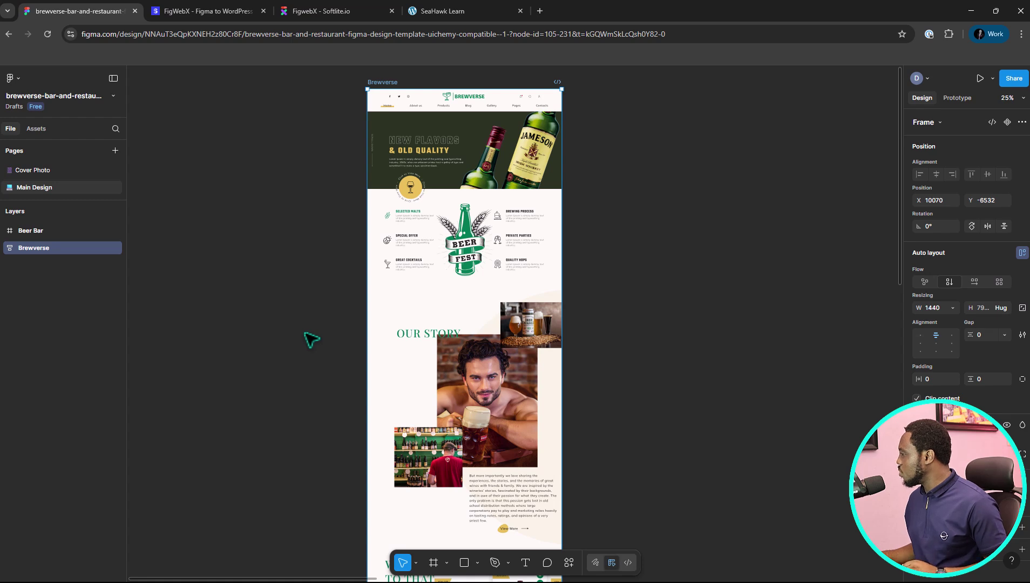
pyautogui.scroll(-10, 312, 339)
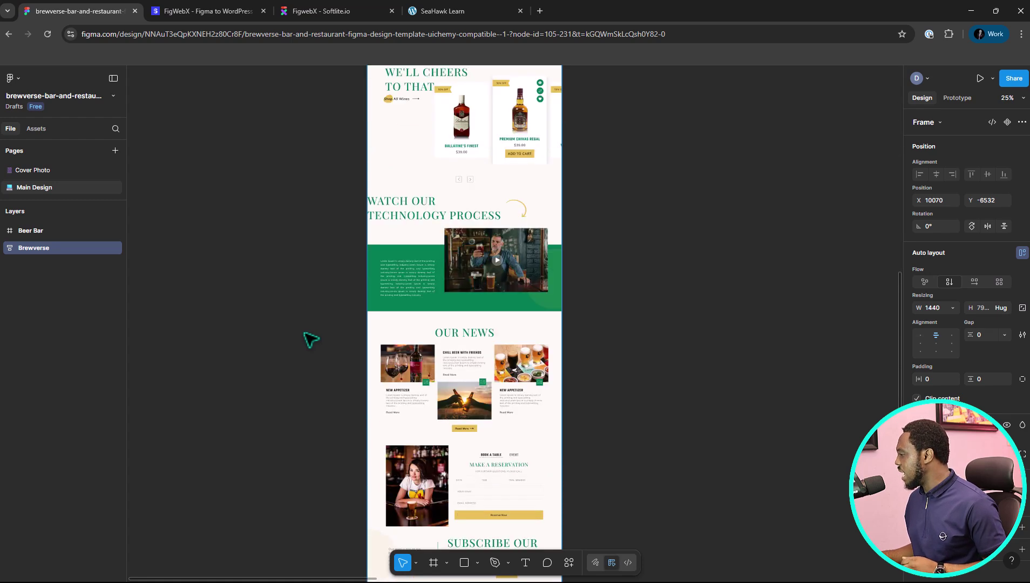
pyautogui.scroll(-3, 312, 339)
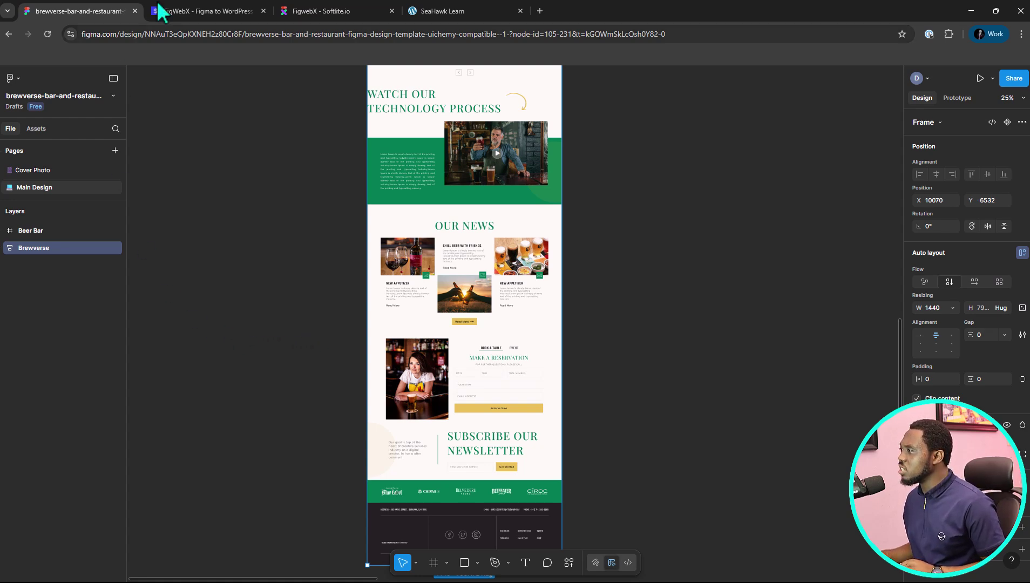
pyautogui.click(194, 16)
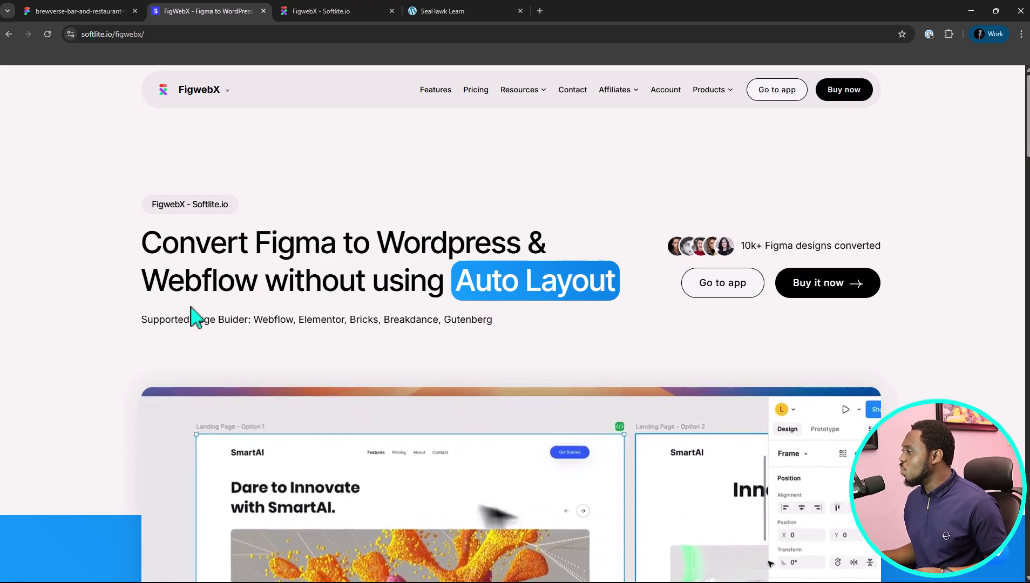
# Step: Scroll down to FigWebX's free, $10, $20 monthly and $499 lifetime pricing plans
pyautogui.scroll(-10, 192, 316)
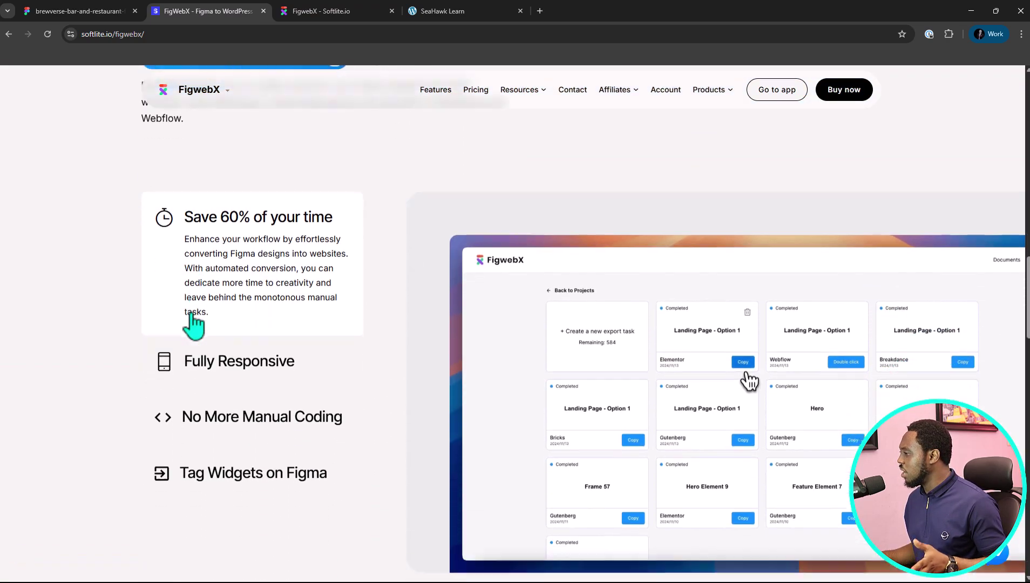
pyautogui.scroll(-10, 192, 314)
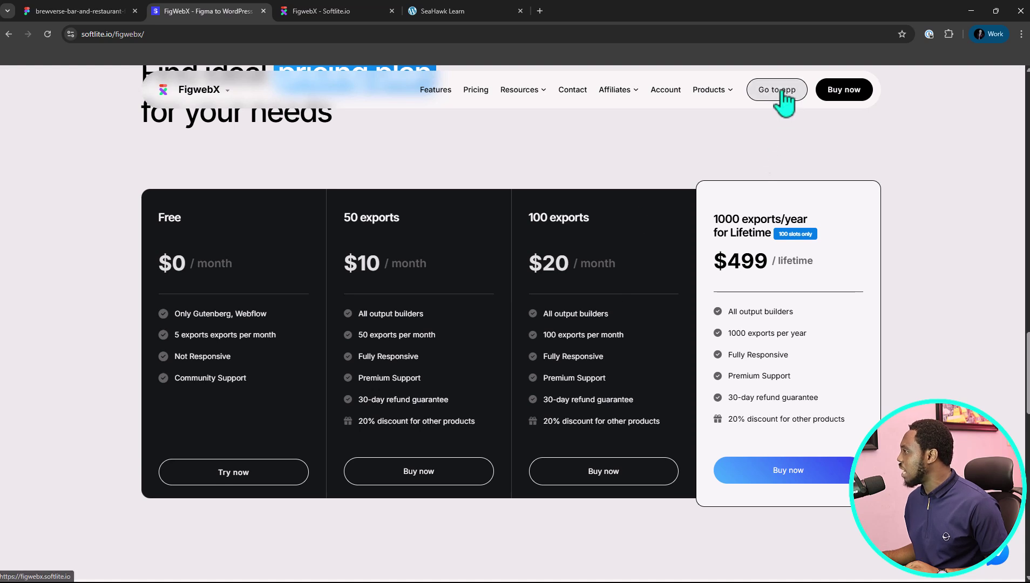
# Step: Create a FigWebX project named 'Seahawk learn' and open a new export task in it
pyautogui.click(309, 15)
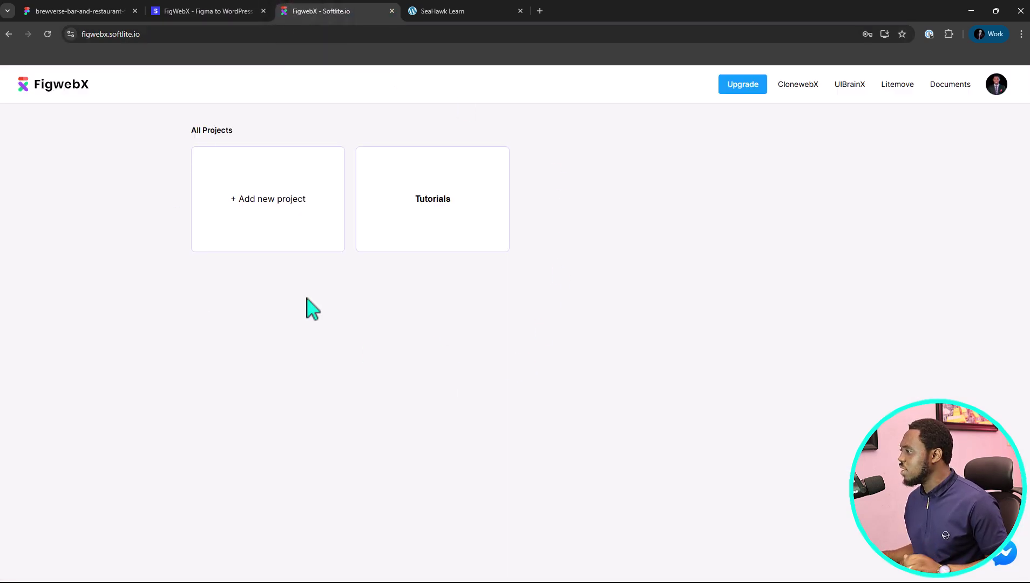
pyautogui.click(262, 206)
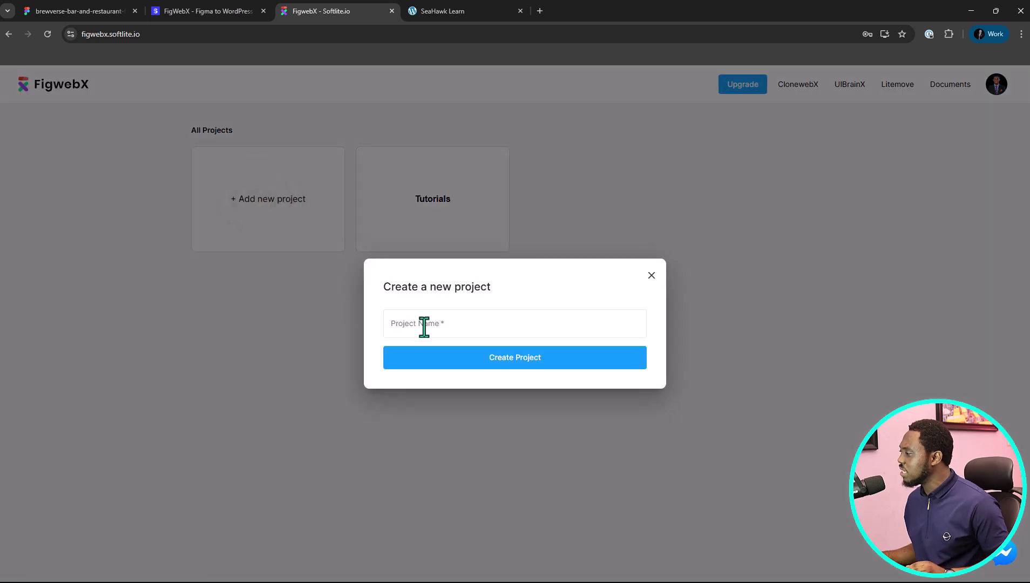
pyautogui.click(426, 328)
pyautogui.write('Seahawk learn')
pyautogui.click(490, 359)
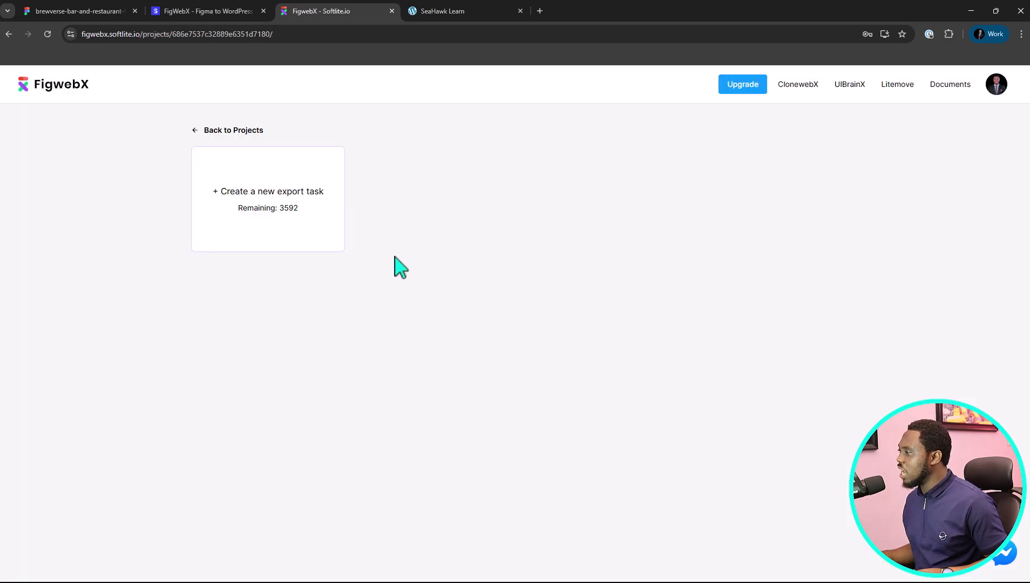
pyautogui.click(281, 193)
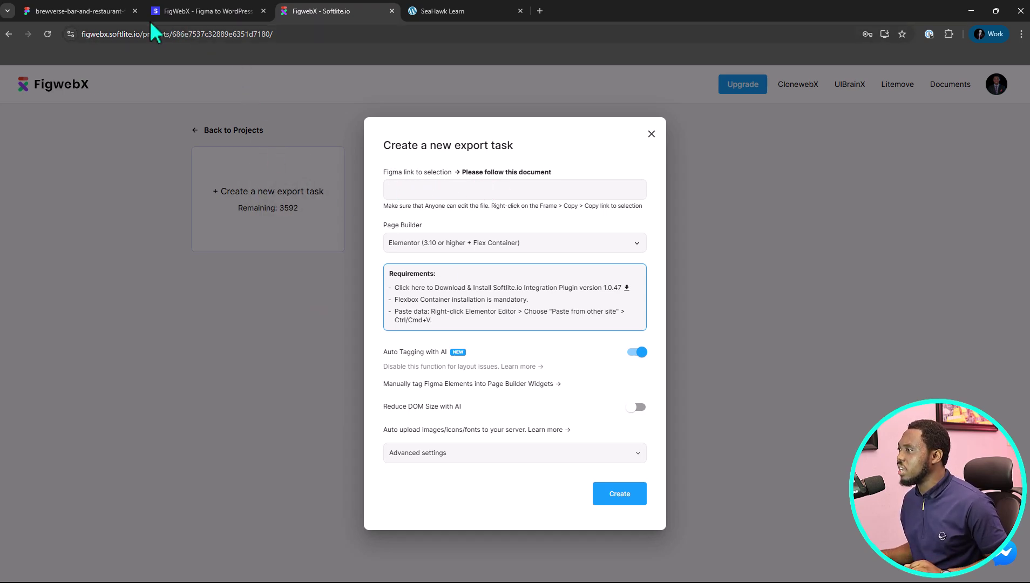
# Step: Copy a link to the Brewverse frame in Figma and return to the FigWebX export form
pyautogui.click(97, 10)
pyautogui.scroll(15, 340, 270)
pyautogui.scroll(3, 342, 268)
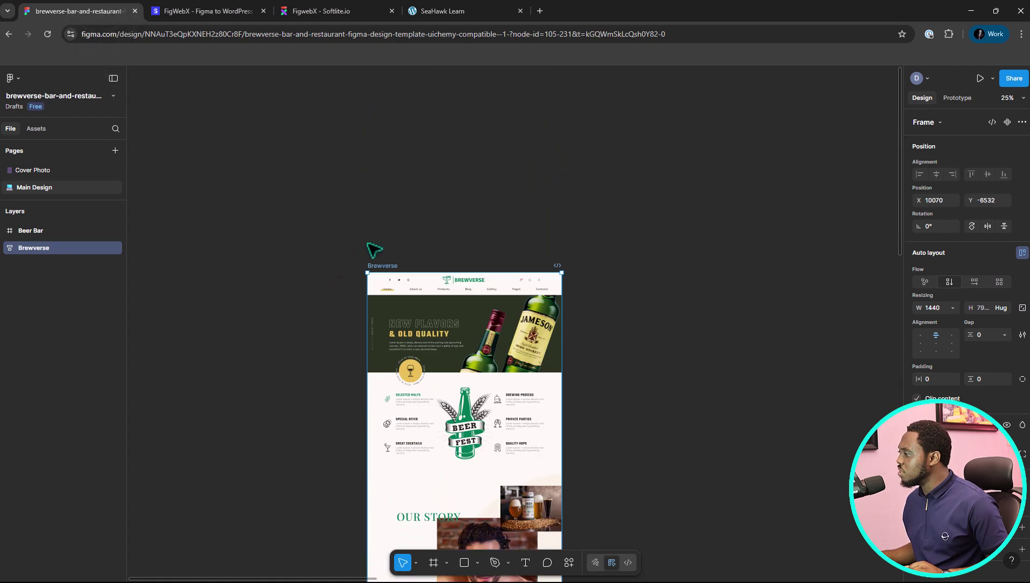
pyautogui.rightClick(387, 269)
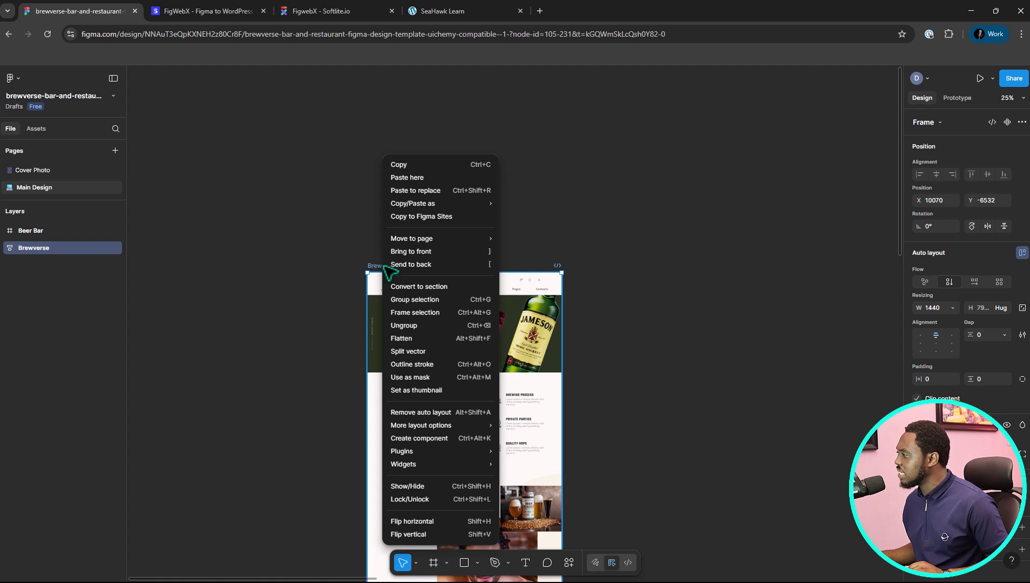
pyautogui.moveTo(446, 205)
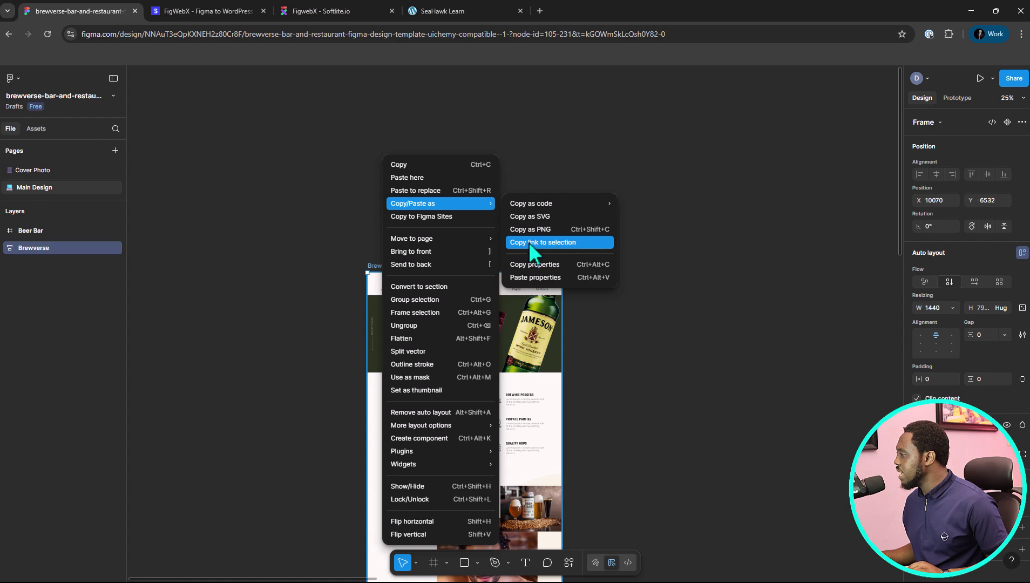
pyautogui.click(555, 243)
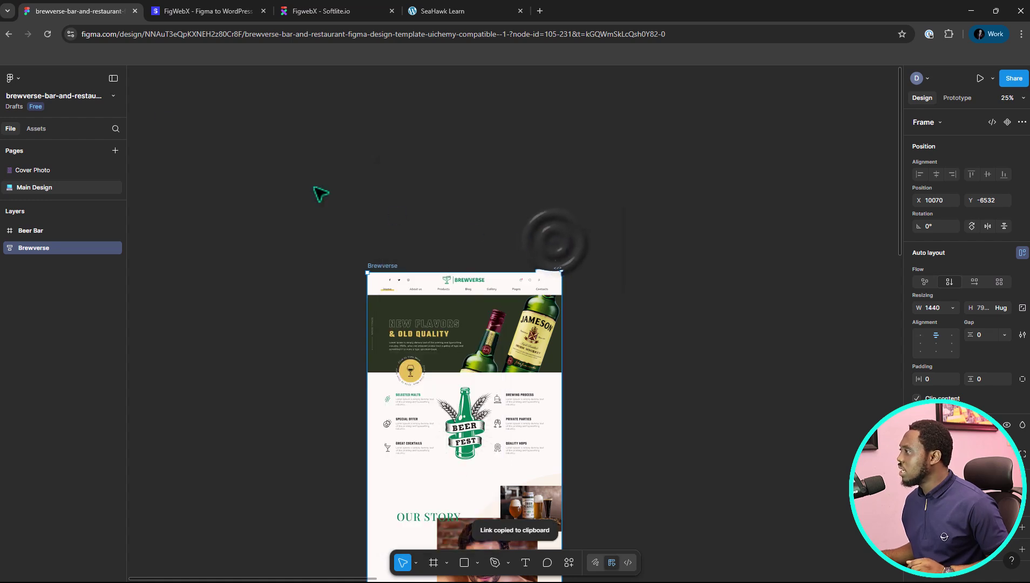
pyautogui.click(319, 12)
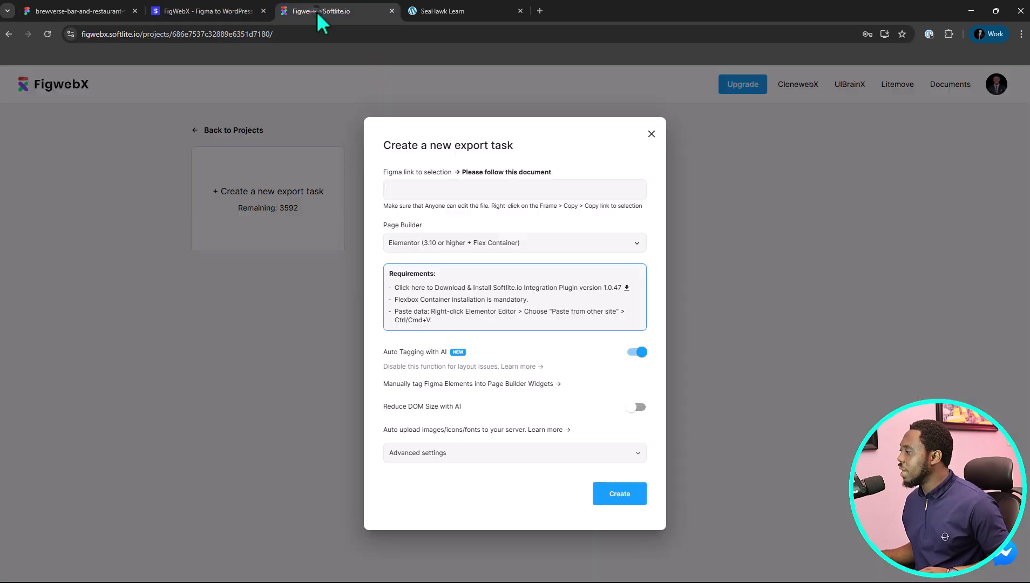
# Step: Paste the Brewverse frame link, download the integration plugin, and create the export with Reduce DOM Size off
pyautogui.click(412, 189)
pyautogui.hotkey('ctrl', 'v')
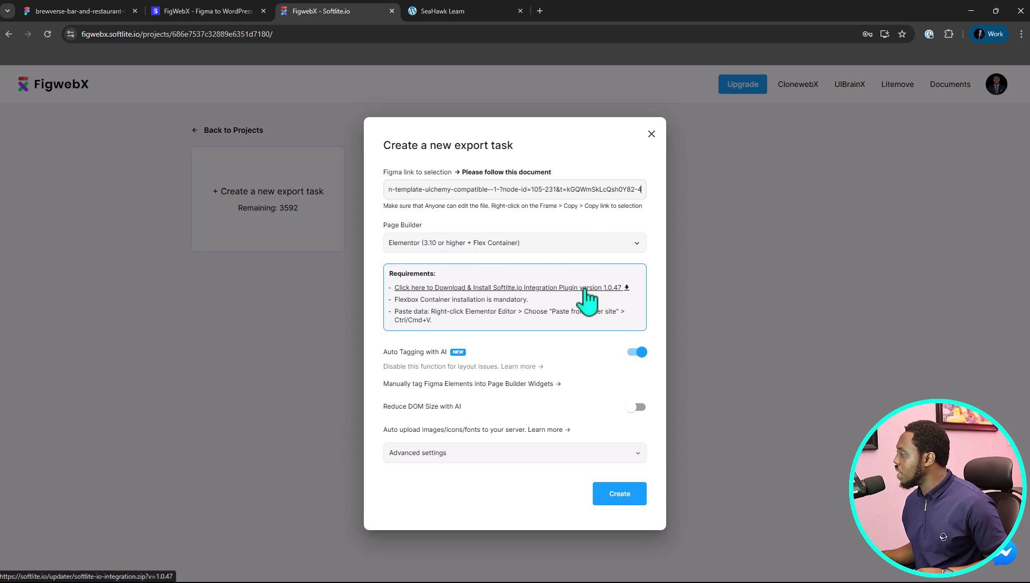
pyautogui.click(550, 289)
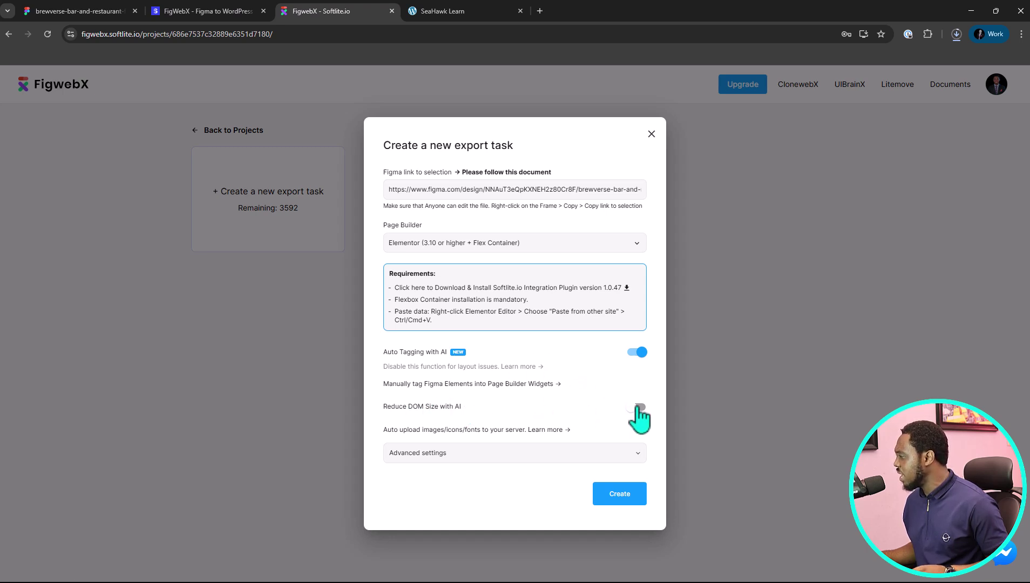
pyautogui.click(639, 408)
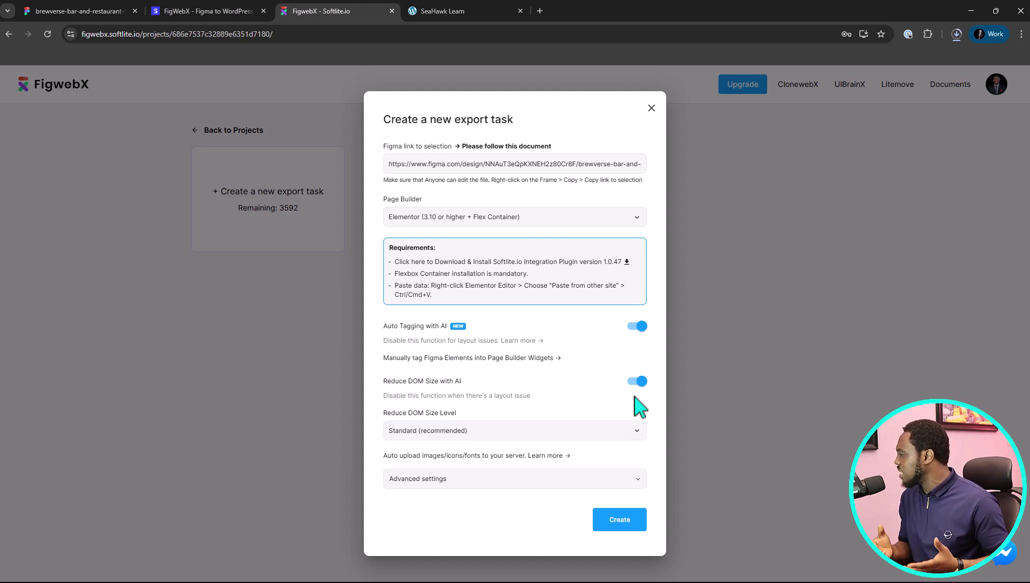
pyautogui.click(636, 382)
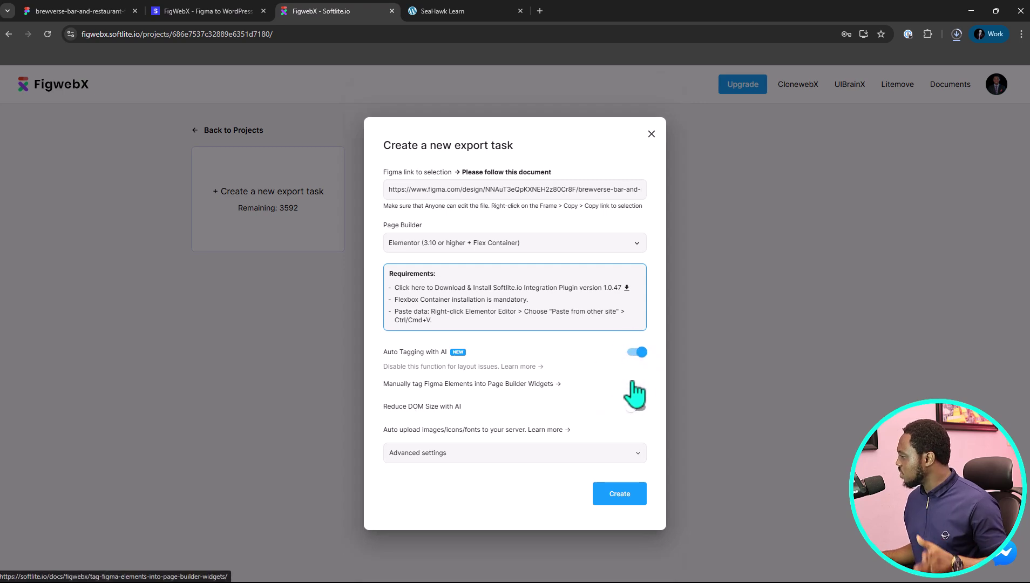
pyautogui.click(622, 500)
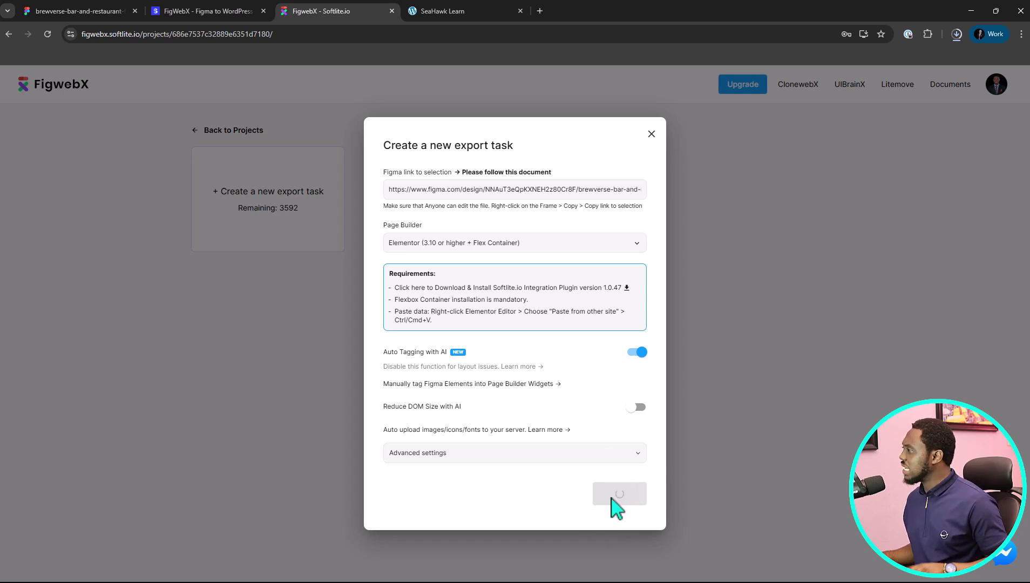
# Step: Upload and install softlite-io-integration.zip as a plugin on the SeaHawk Learn WordPress site
pyautogui.click(466, 21)
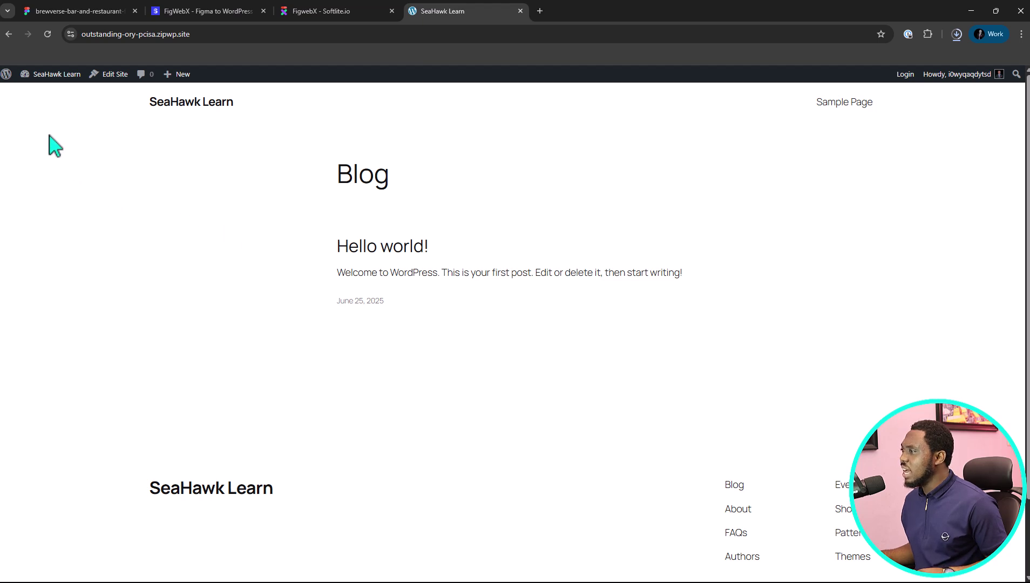
pyautogui.moveTo(47, 76)
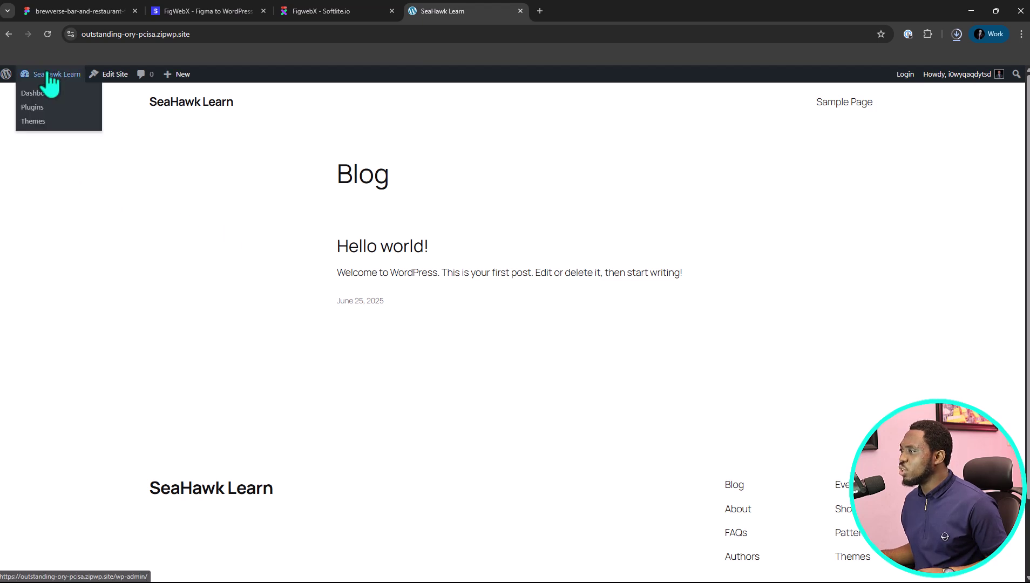
pyautogui.click(31, 108)
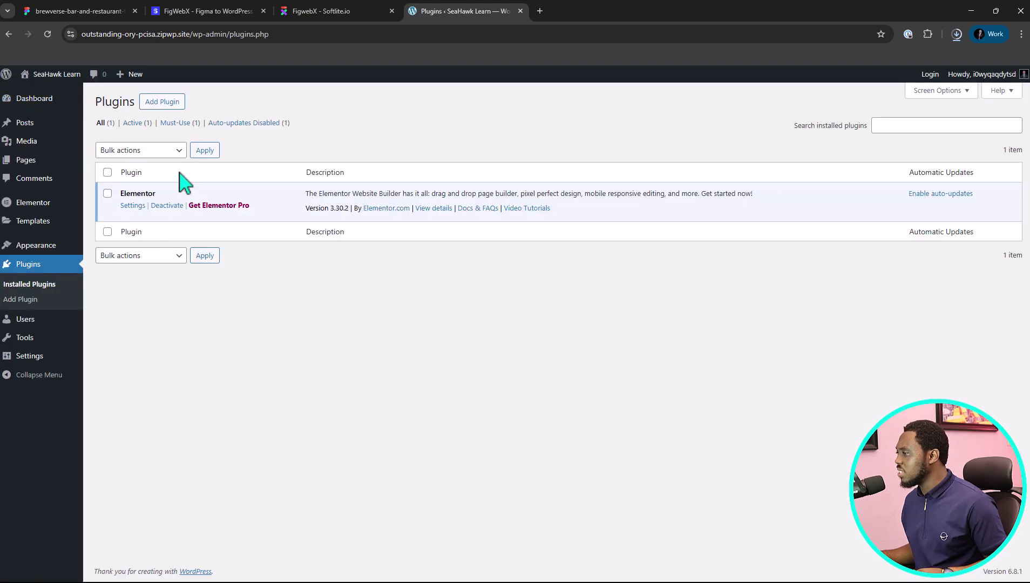
pyautogui.click(167, 102)
pyautogui.click(189, 102)
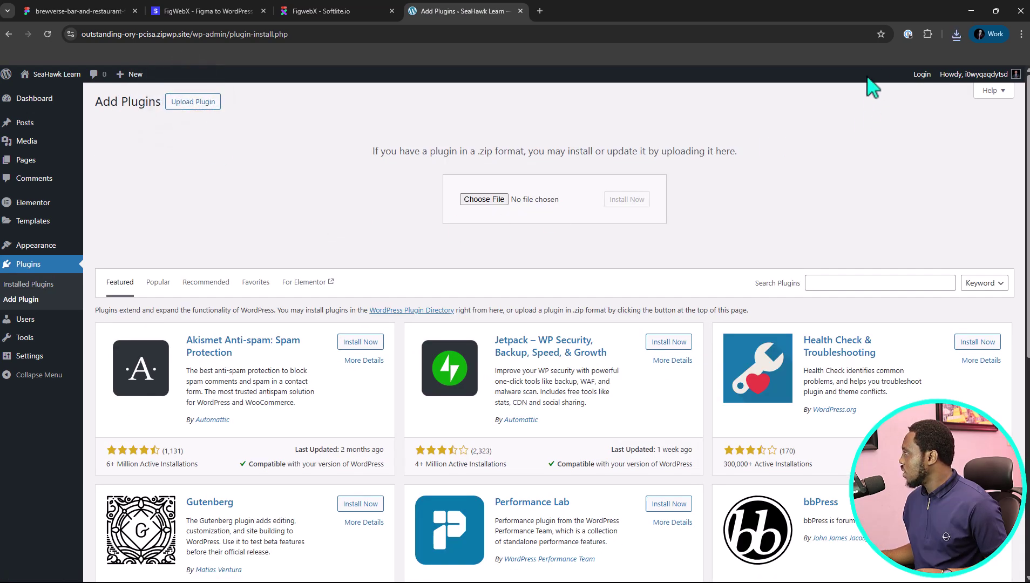
pyautogui.click(956, 33)
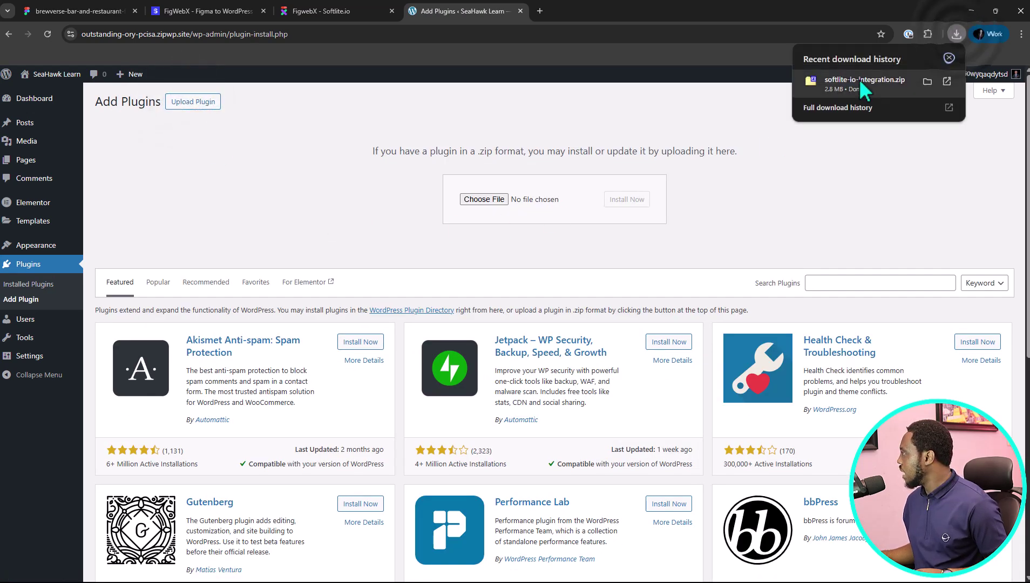
pyautogui.moveTo(859, 80); pyautogui.dragTo(503, 201)
pyautogui.click(627, 200)
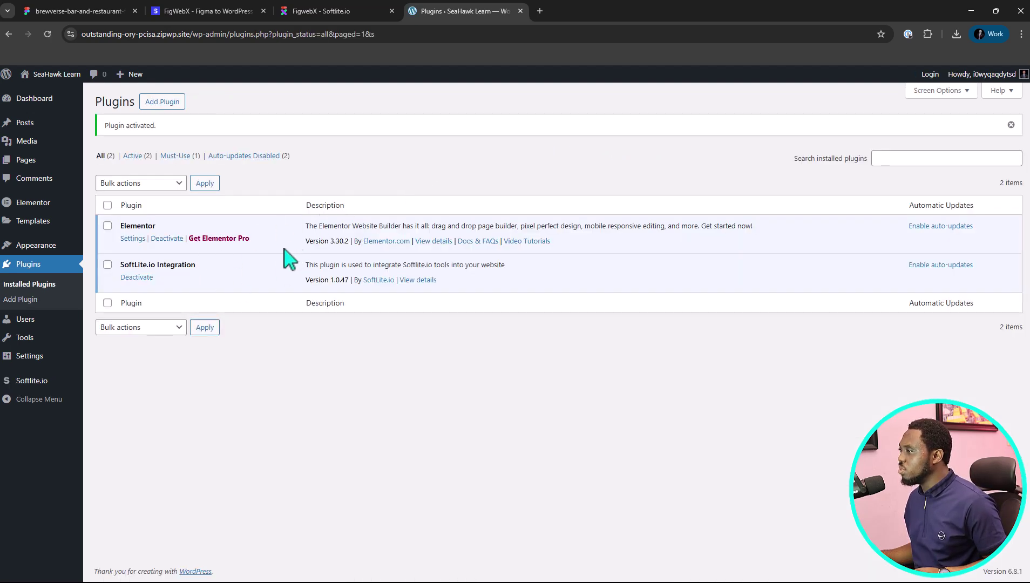
# Step: Add a new WordPress page and open it in Elementor
pyautogui.moveTo(33, 161)
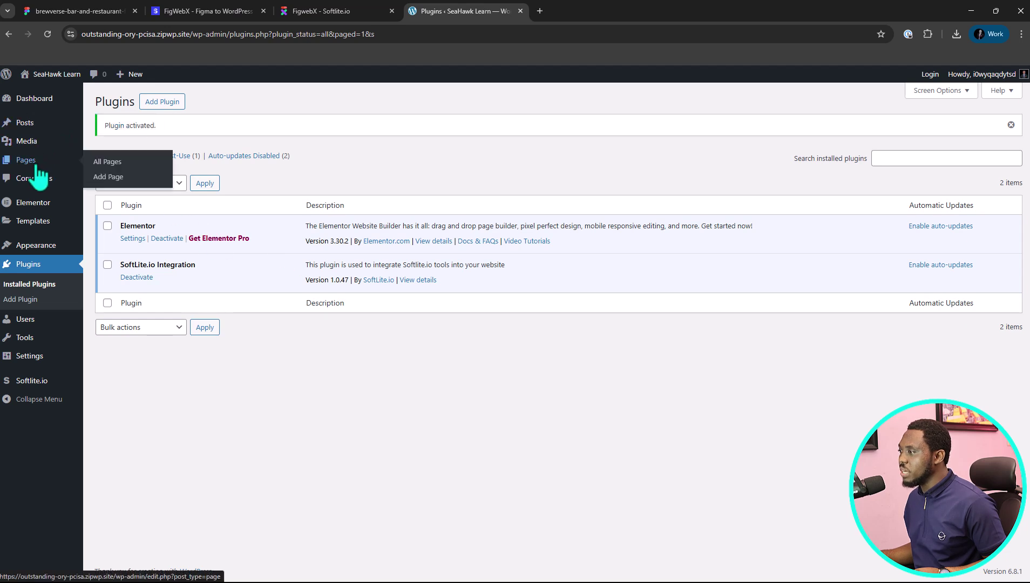
pyautogui.click(100, 178)
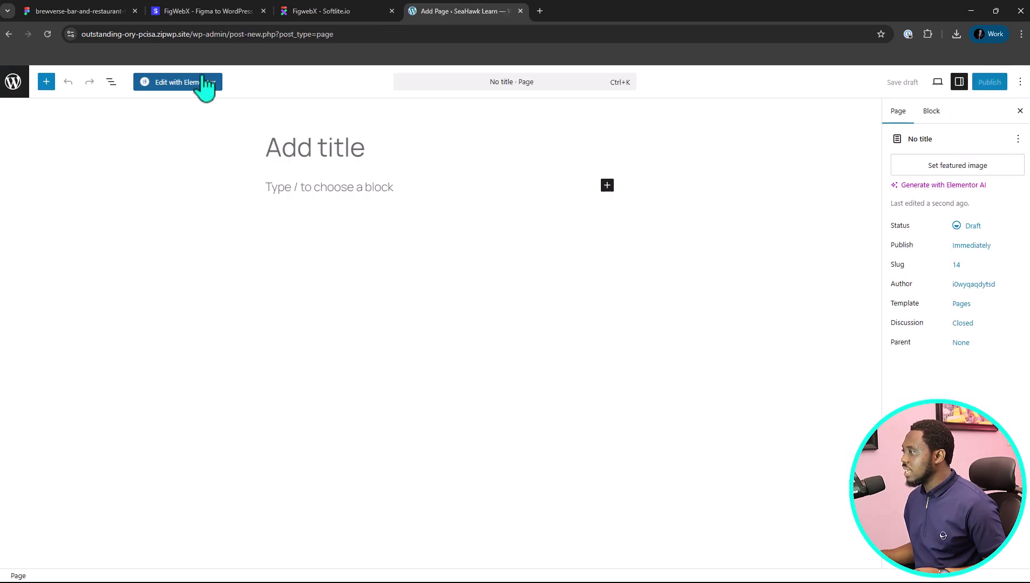
pyautogui.click(193, 85)
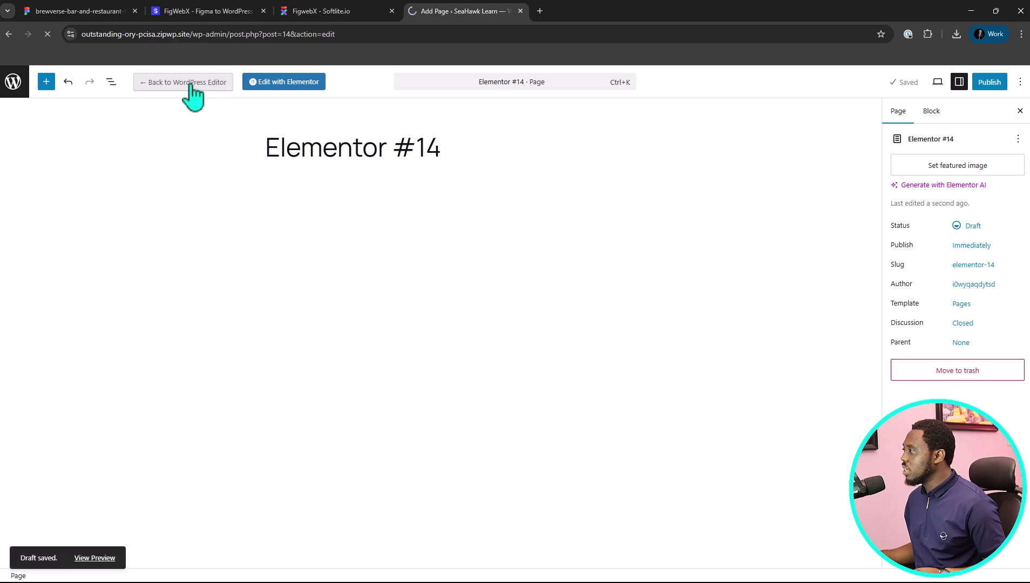
# Step: Copy the completed Brewverse Elementor export from its FigWebX project card
pyautogui.click(340, 13)
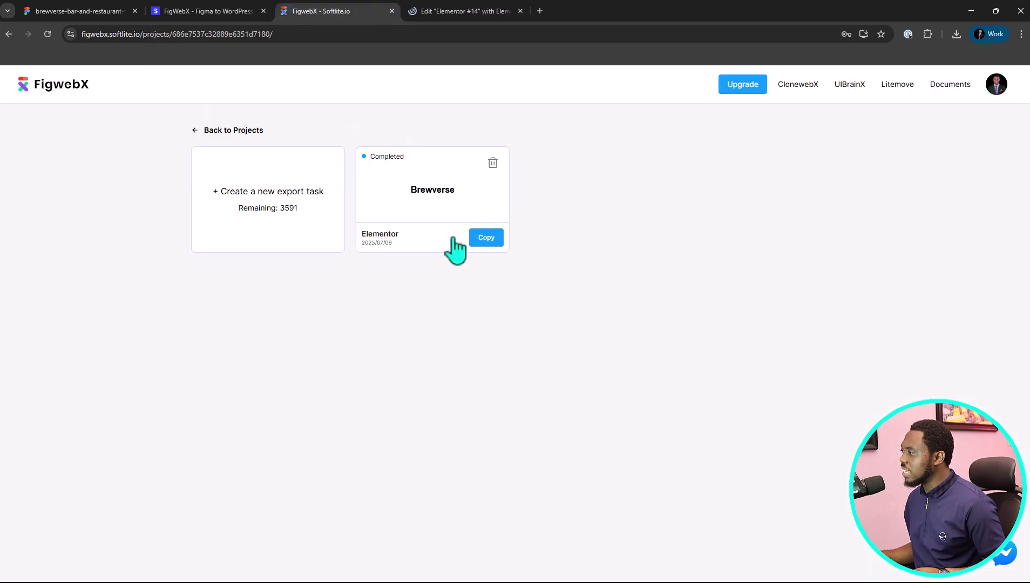
pyautogui.click(485, 240)
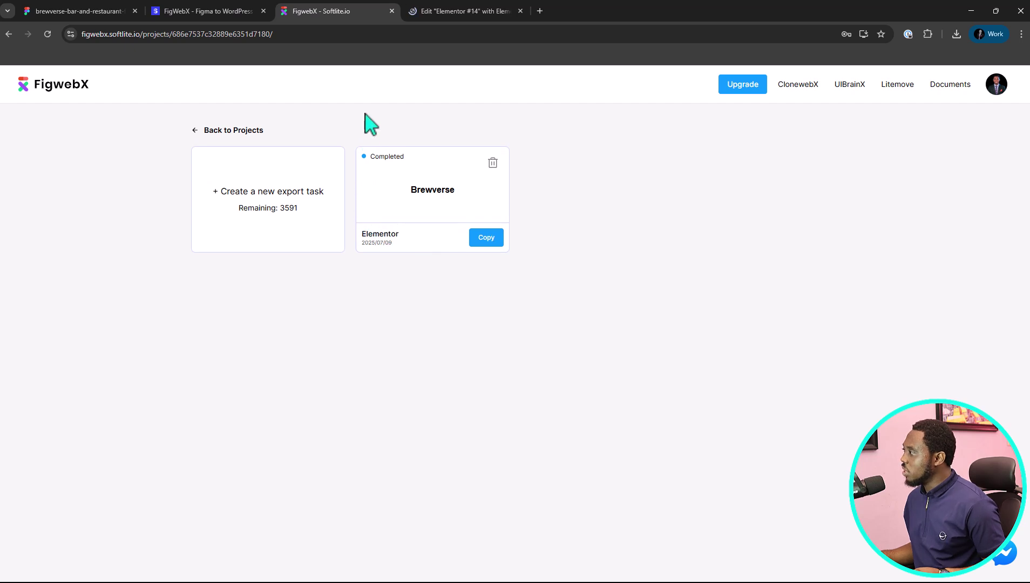
# Step: Set the Elementor #14 page layout to Elementor Canvas
pyautogui.click(444, 12)
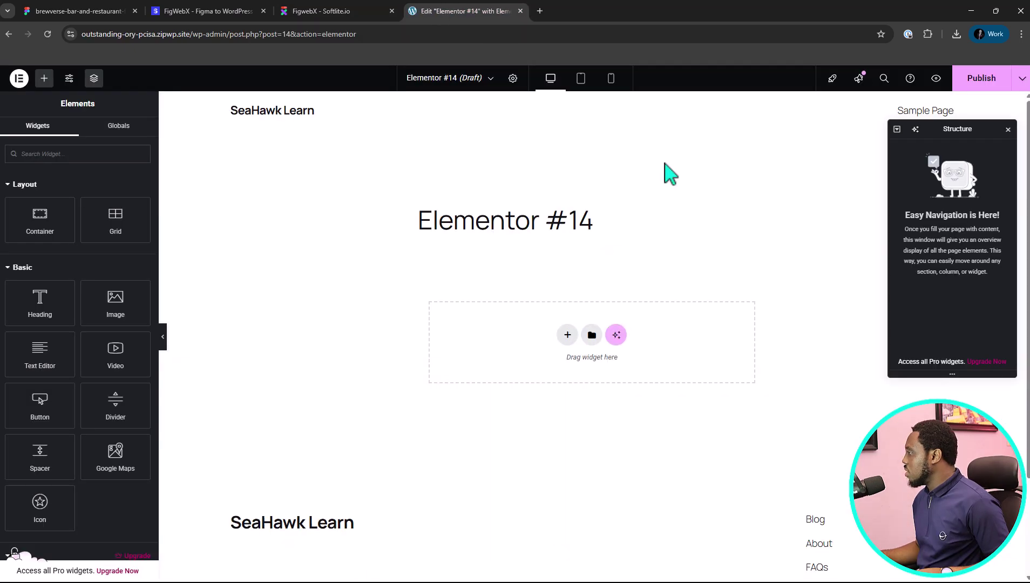
pyautogui.click(513, 79)
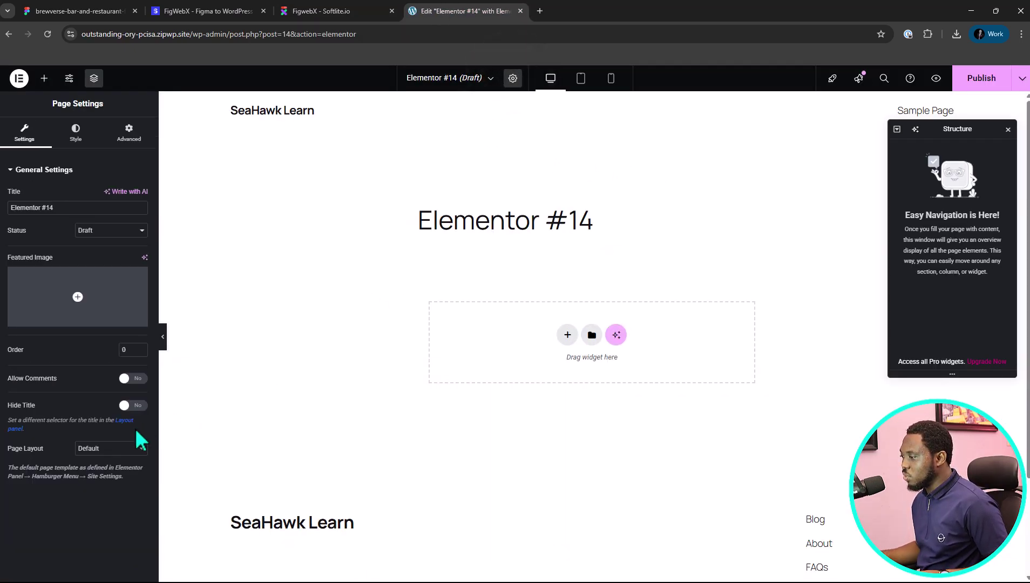
pyautogui.click(130, 453)
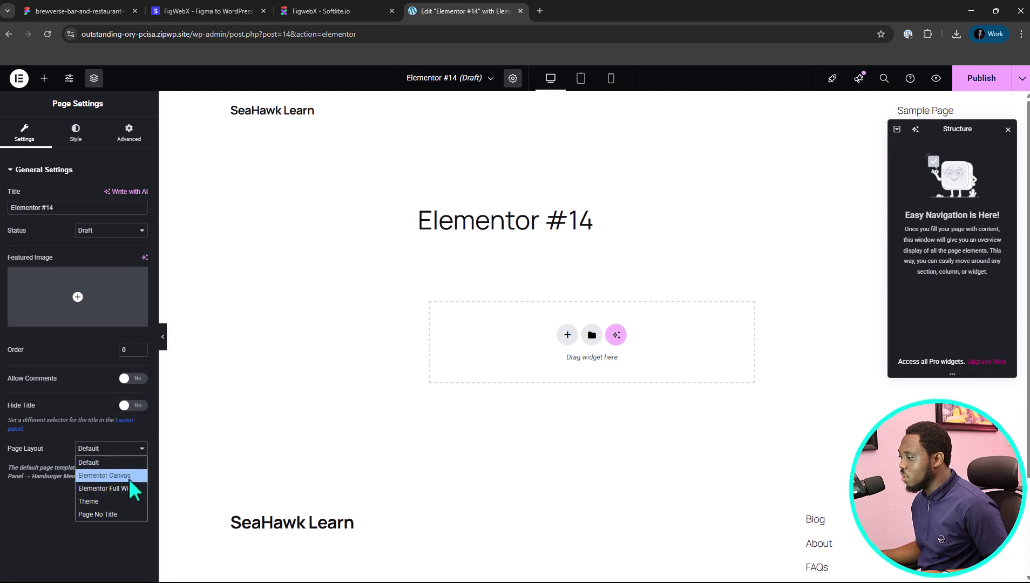
pyautogui.click(129, 477)
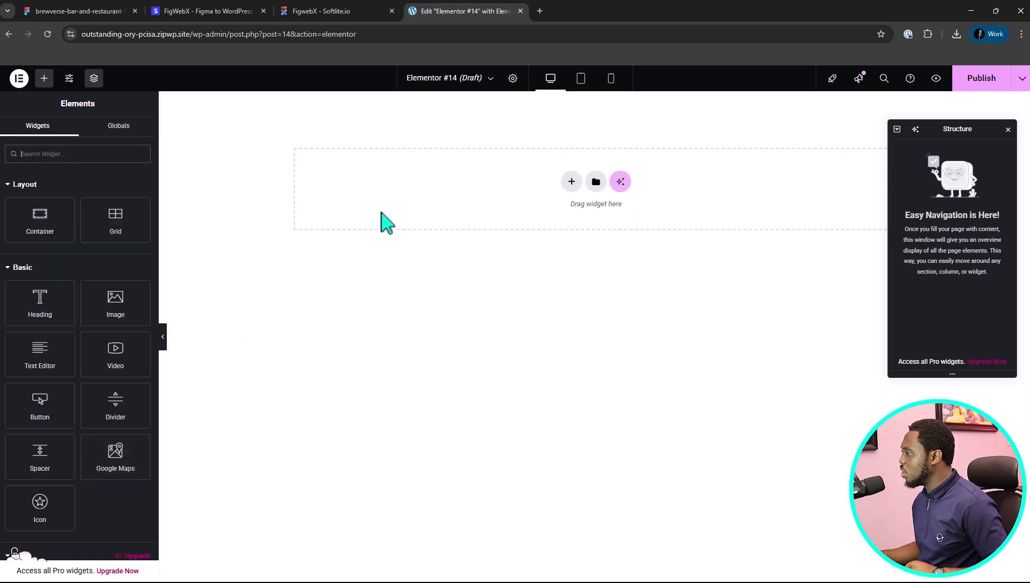
# Step: Paste the copied Brewverse design onto the canvas using Paste from other site
pyautogui.rightClick(398, 192)
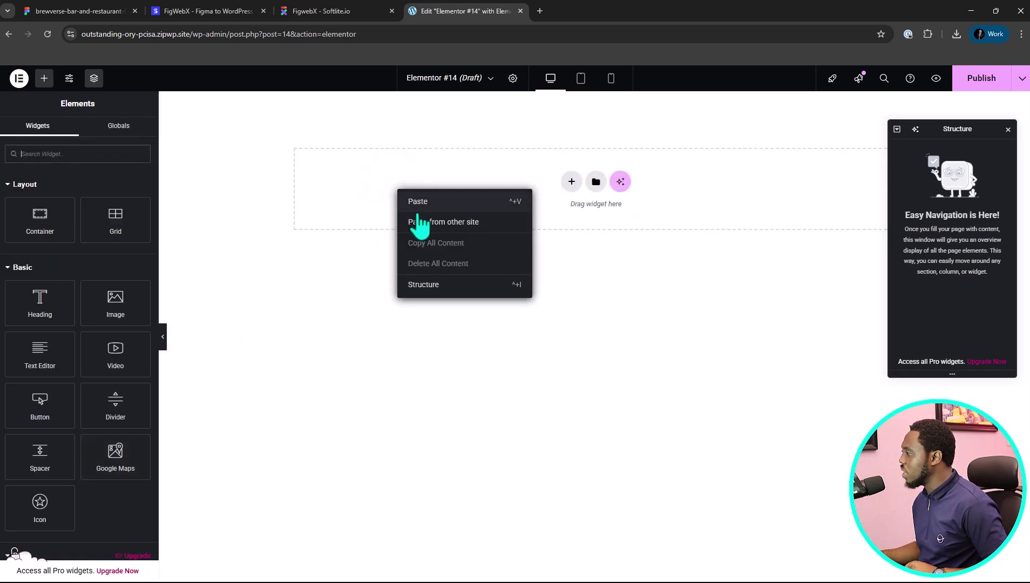
pyautogui.click(425, 223)
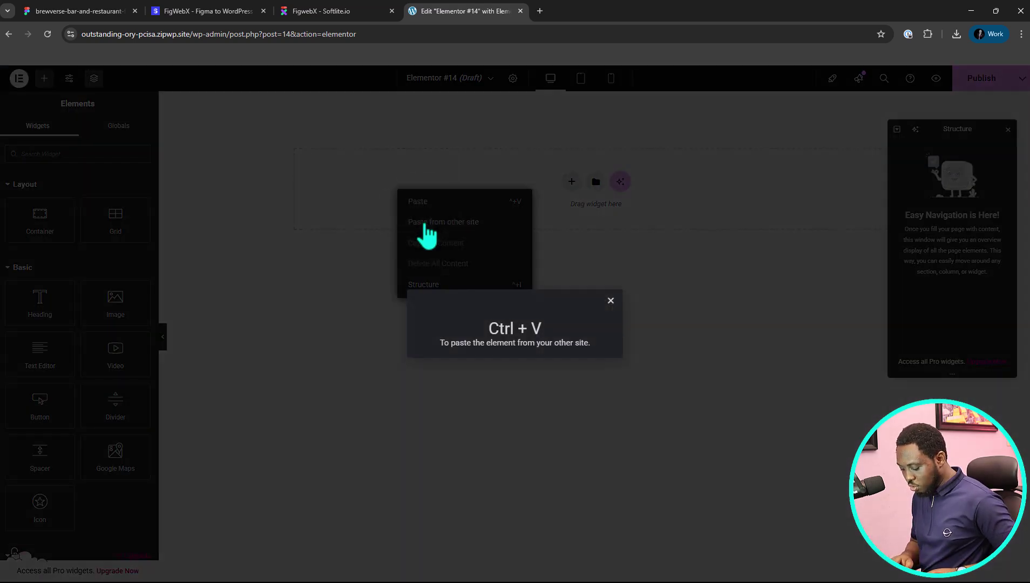
pyautogui.hotkey('ctrl', 'v')
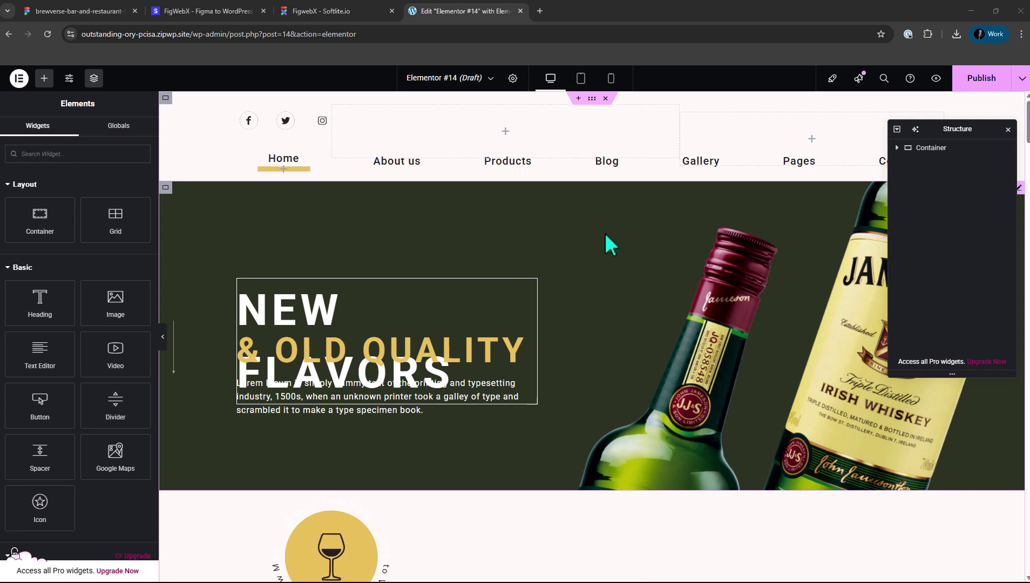
# Step: Collapse the Elements panel and scroll the pasted page through Our Story, Watch Our Technology Process and Our News
pyautogui.click(163, 336)
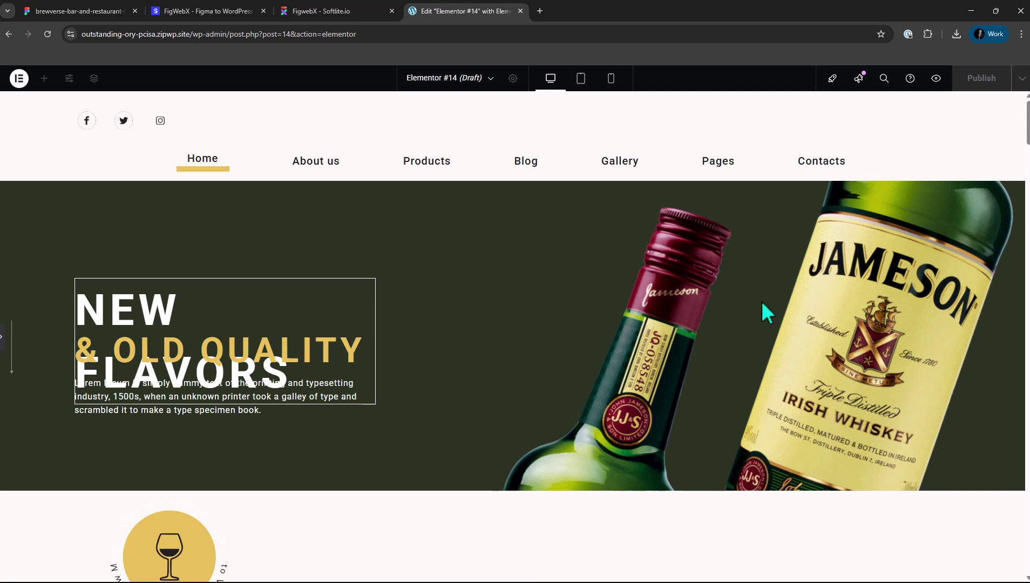
pyautogui.scroll(-8, 532, 292)
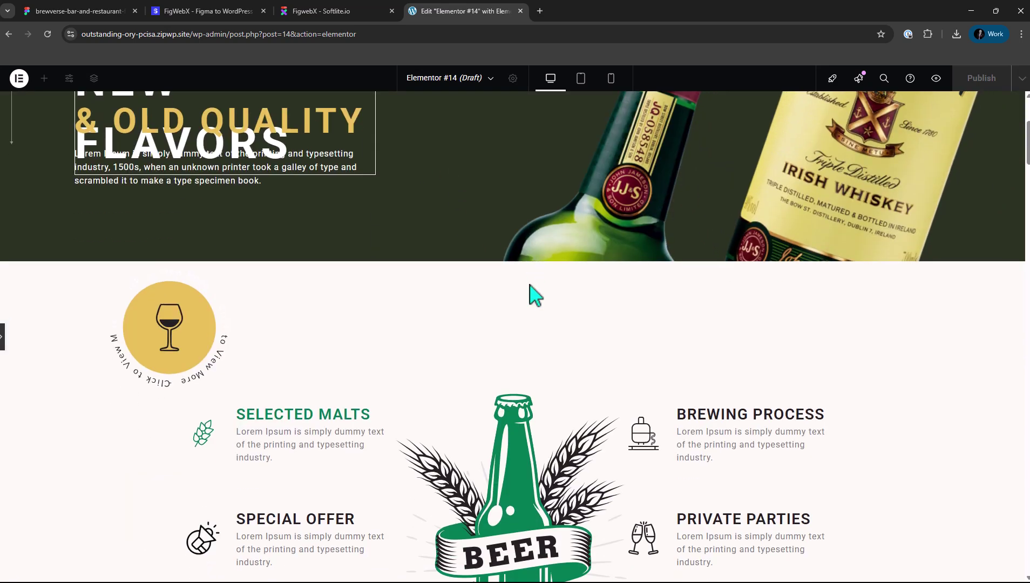
pyautogui.scroll(-2, 532, 294)
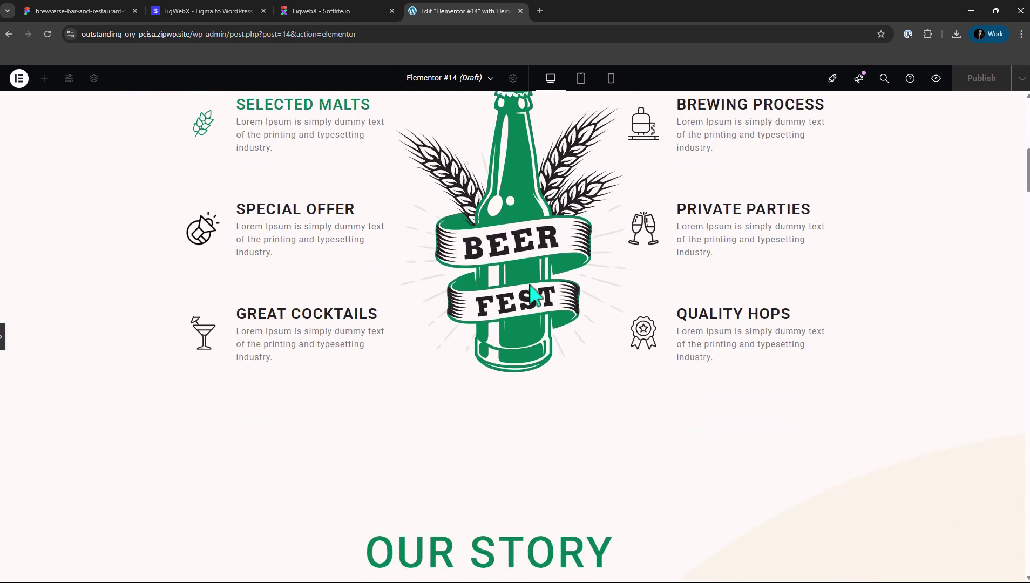
pyautogui.scroll(-7, 732, 202)
pyautogui.scroll(-9, 734, 211)
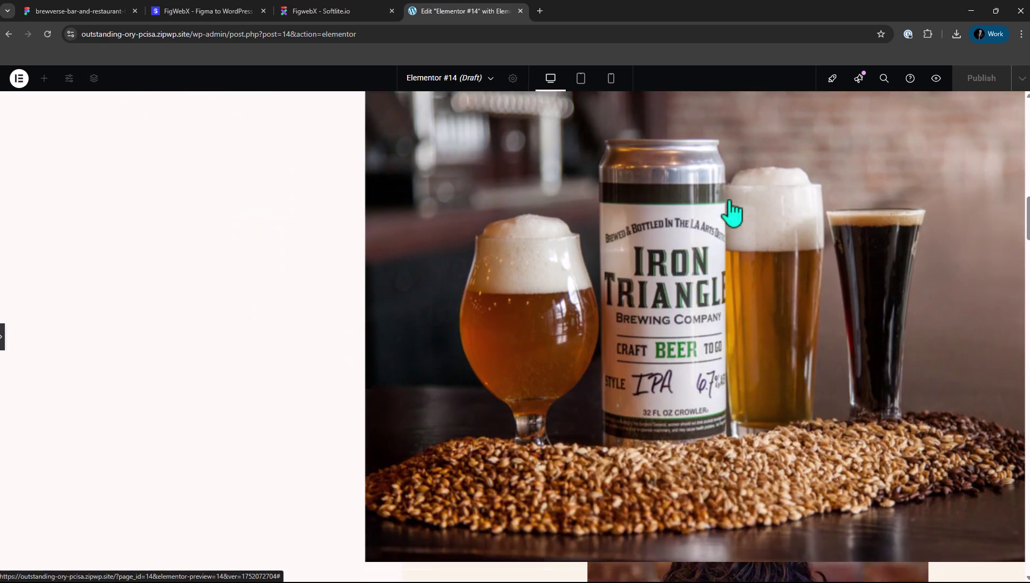
pyautogui.scroll(-10, 732, 213)
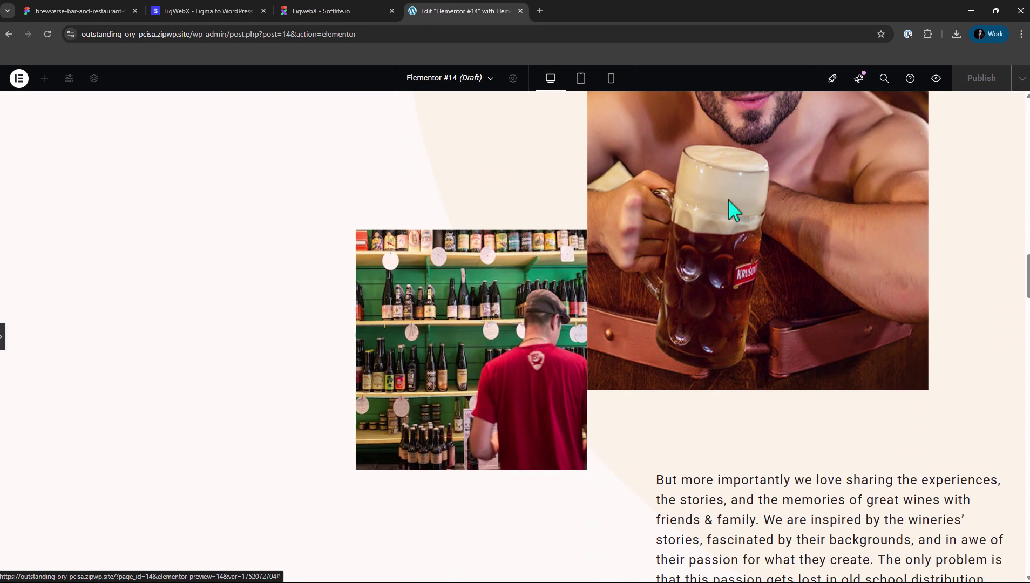
pyautogui.scroll(-10, 733, 210)
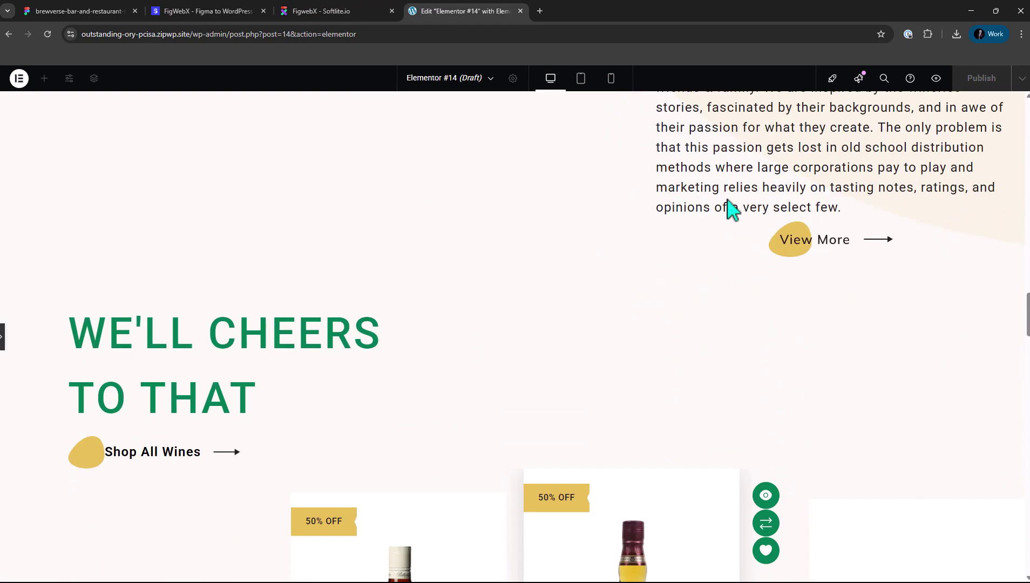
pyautogui.scroll(-2, 732, 211)
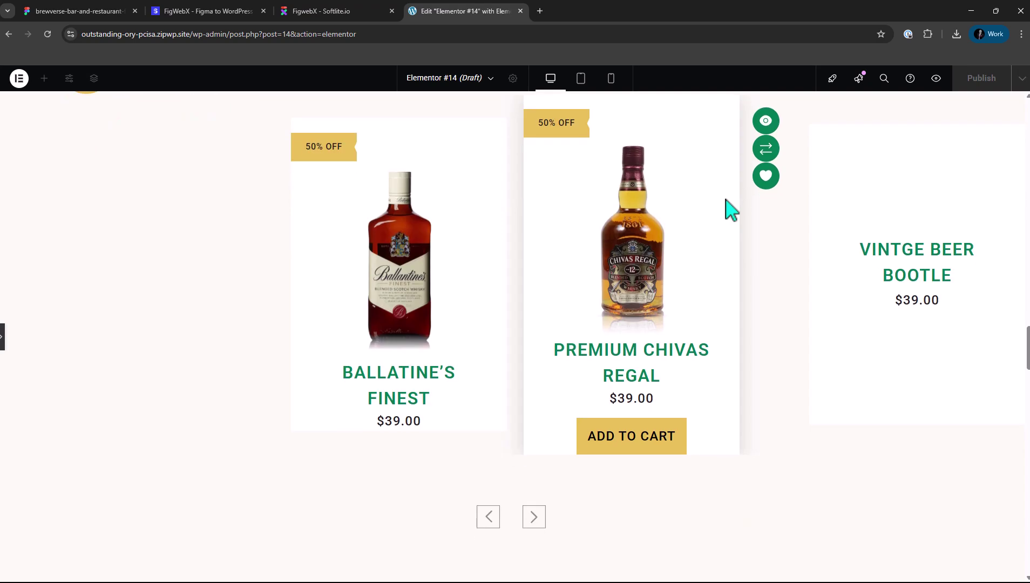
pyautogui.scroll(-10, 732, 211)
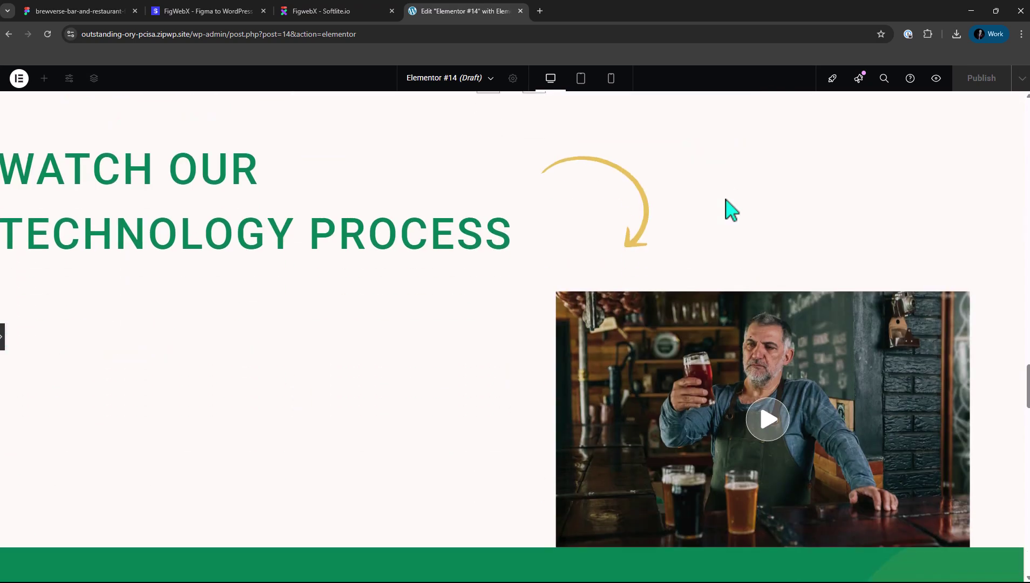
pyautogui.scroll(-9, 728, 203)
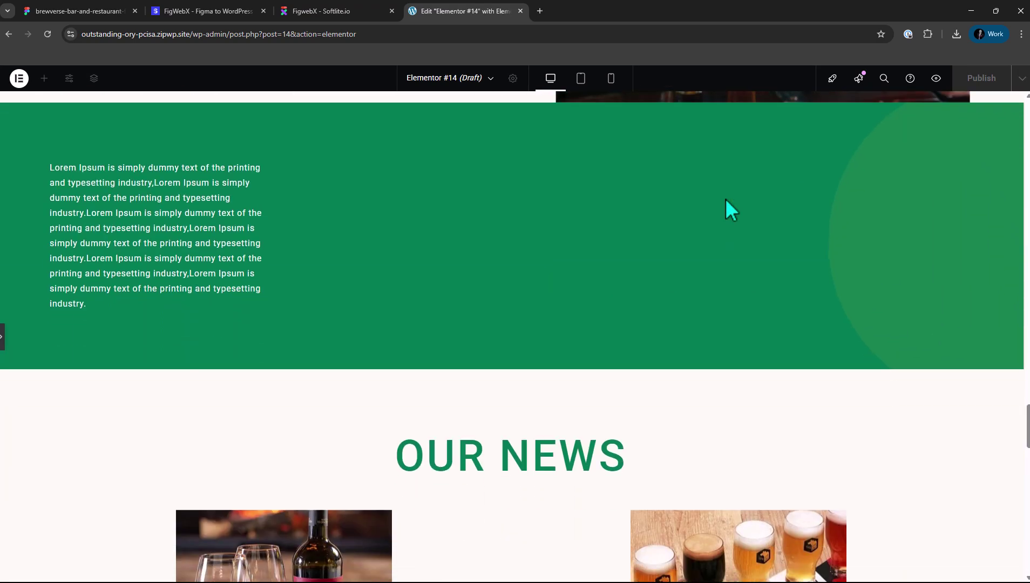
pyautogui.scroll(3, 726, 199)
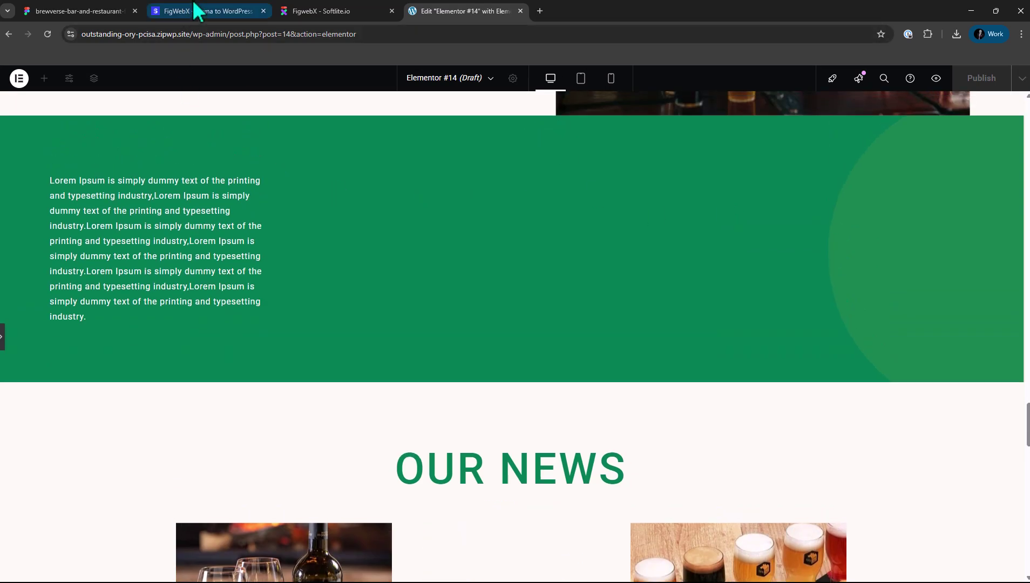
# Step: In Figma, select the Brewverse frame and move it up and to the left
pyautogui.click(43, 14)
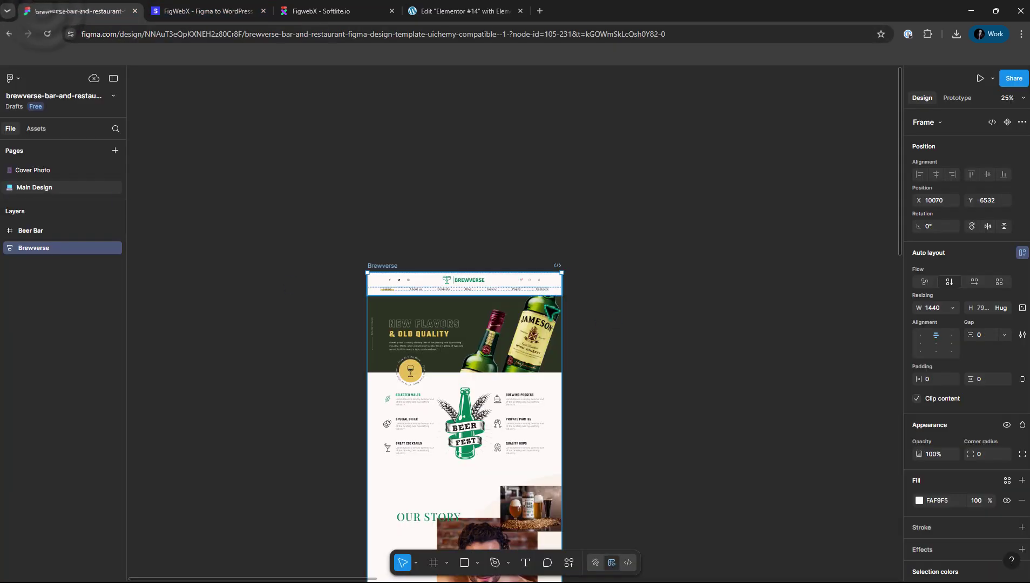
pyautogui.click(380, 265)
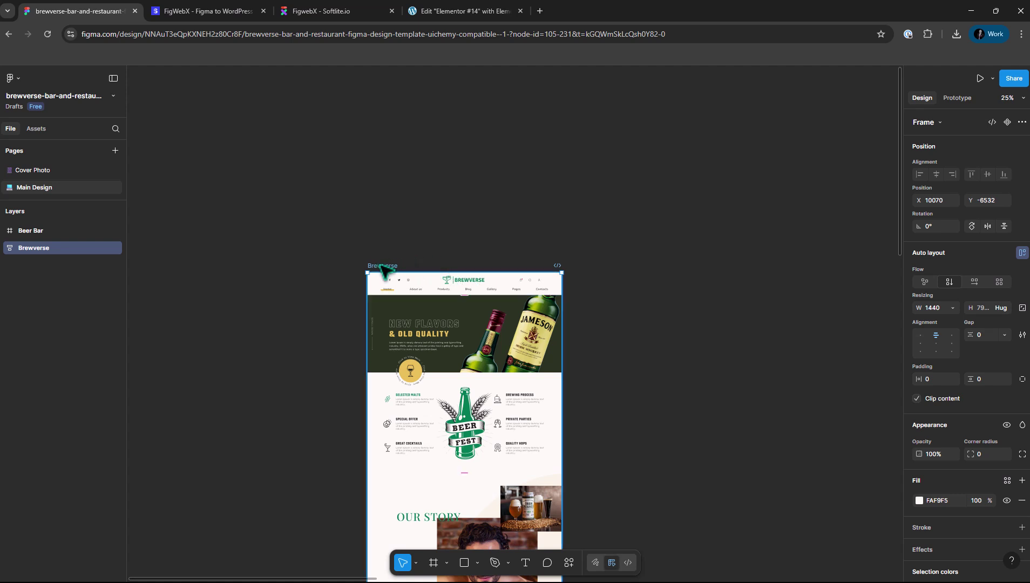
pyautogui.moveTo(370, 193); pyautogui.dragTo(368, 138)
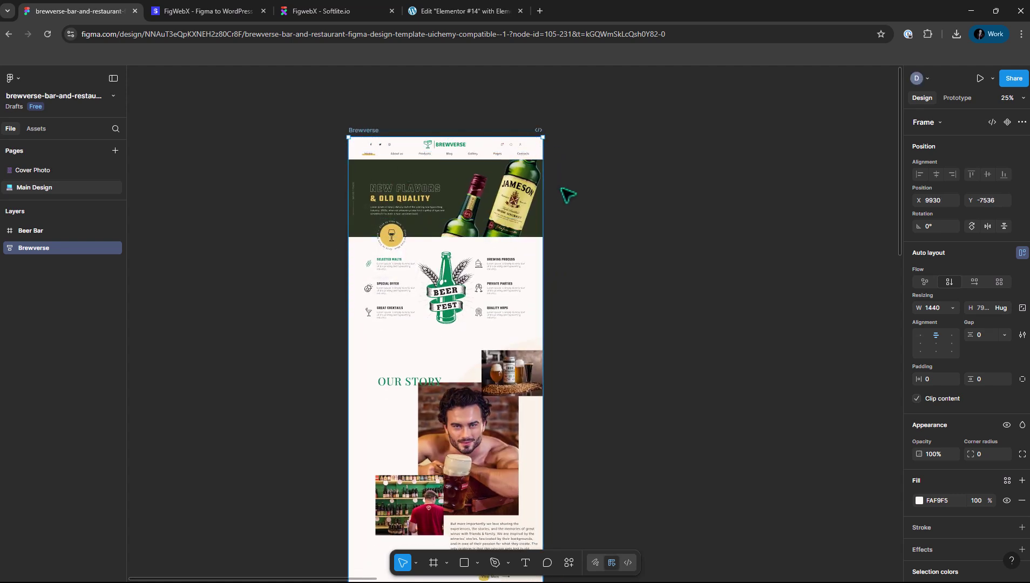
# Step: Scroll through the Brewverse design's sections down to the footer, then return to Elementor
pyautogui.scroll(-1, 461, 277)
pyautogui.scroll(-1, 463, 273)
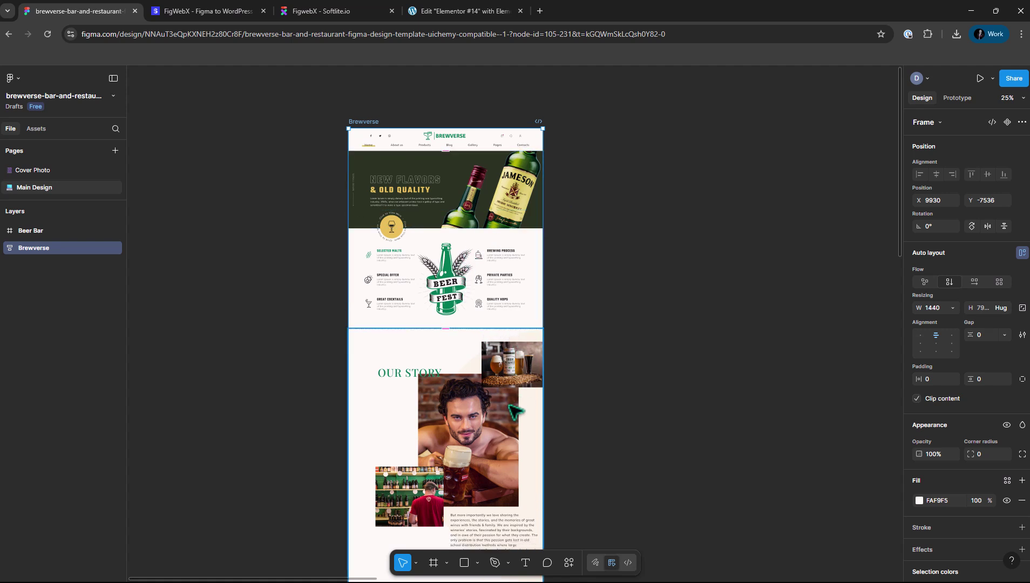
pyautogui.scroll(-5, 475, 403)
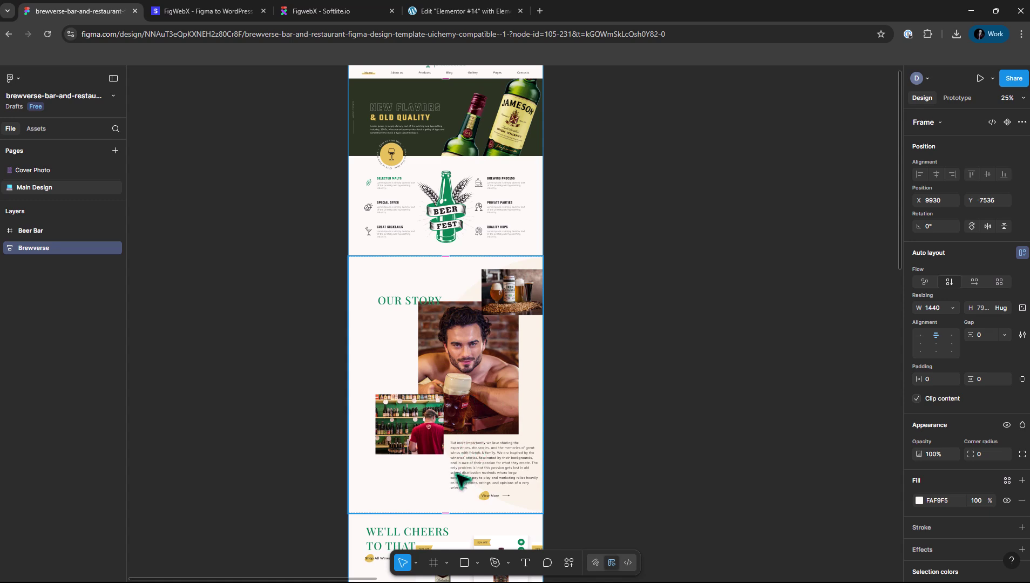
pyautogui.scroll(-6, 426, 420)
pyautogui.scroll(-18, 426, 412)
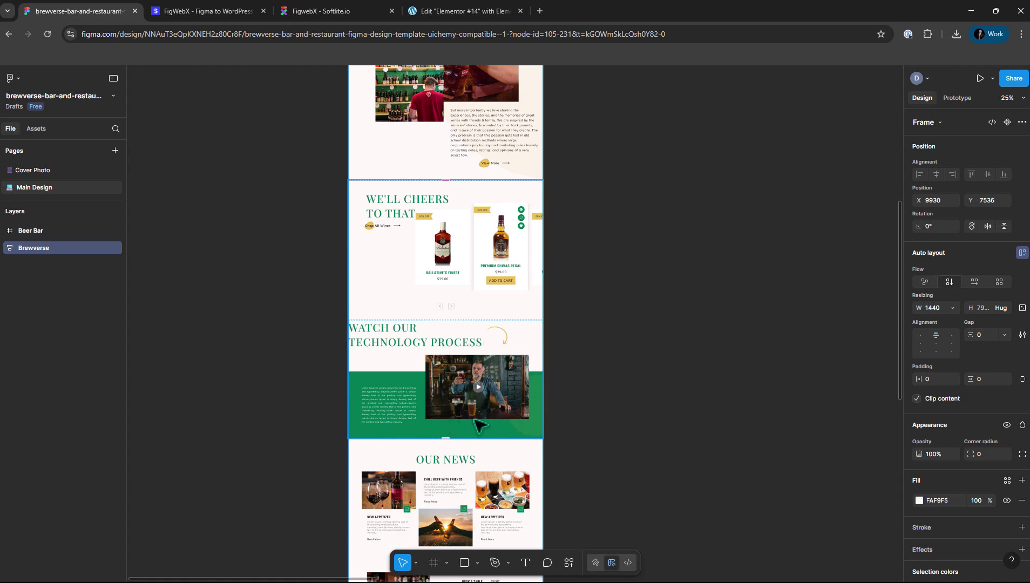
pyautogui.scroll(-1, 432, 376)
pyautogui.scroll(-8, 432, 376)
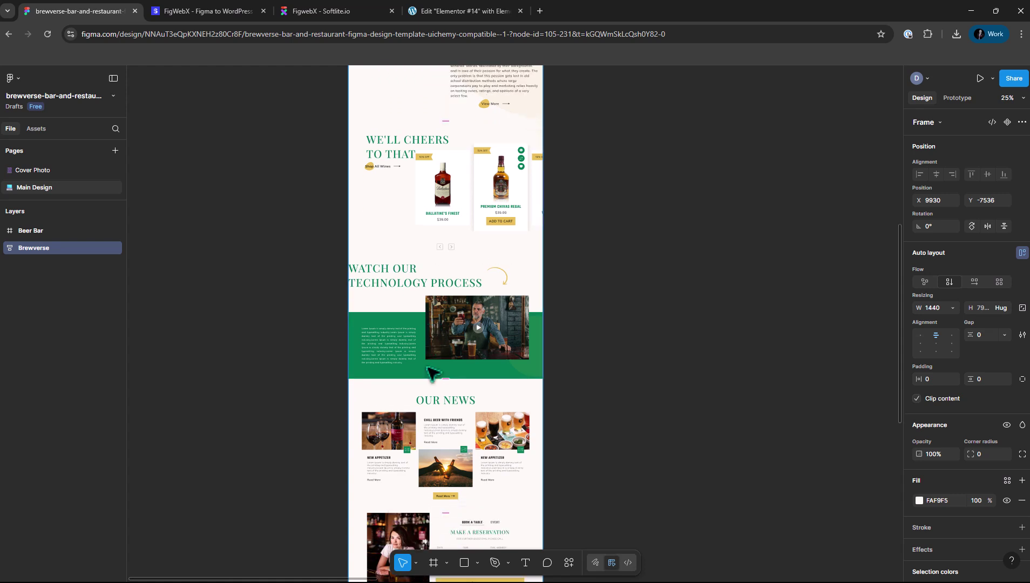
pyautogui.scroll(-10, 428, 363)
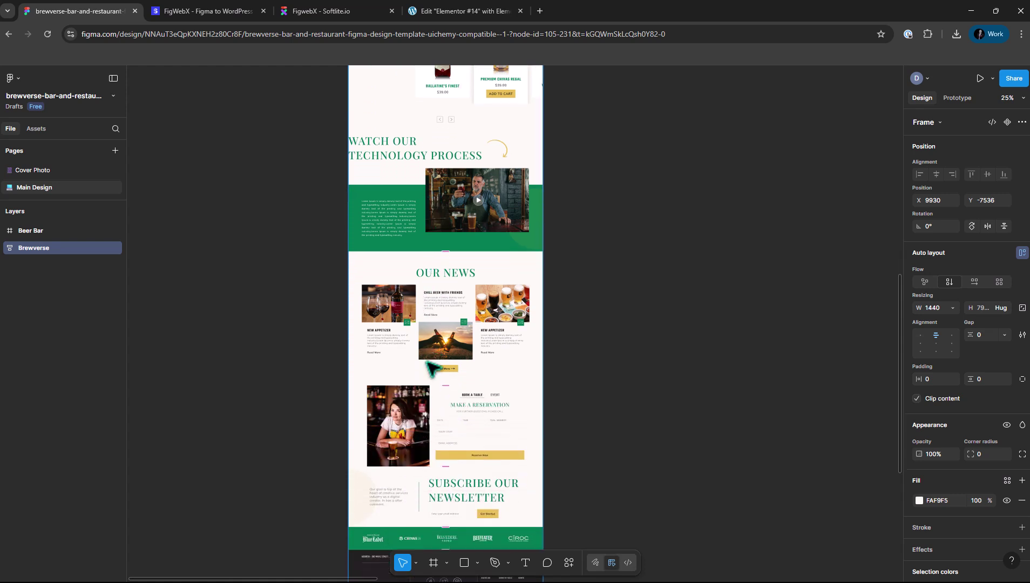
pyautogui.click(469, 12)
# Step: Scroll the Elementor #14 draft down past the reservation form, newsletter block and address footer, then back up
pyautogui.scroll(7, 568, 361)
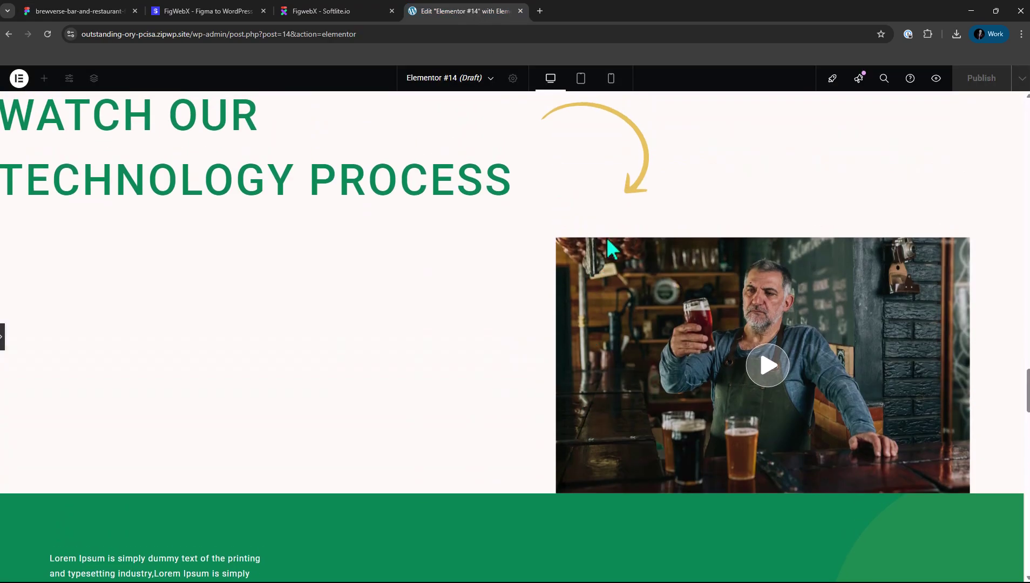
pyautogui.scroll(-5, 599, 321)
pyautogui.scroll(-9, 540, 346)
pyautogui.scroll(-8, 804, 297)
pyautogui.scroll(-4, 802, 323)
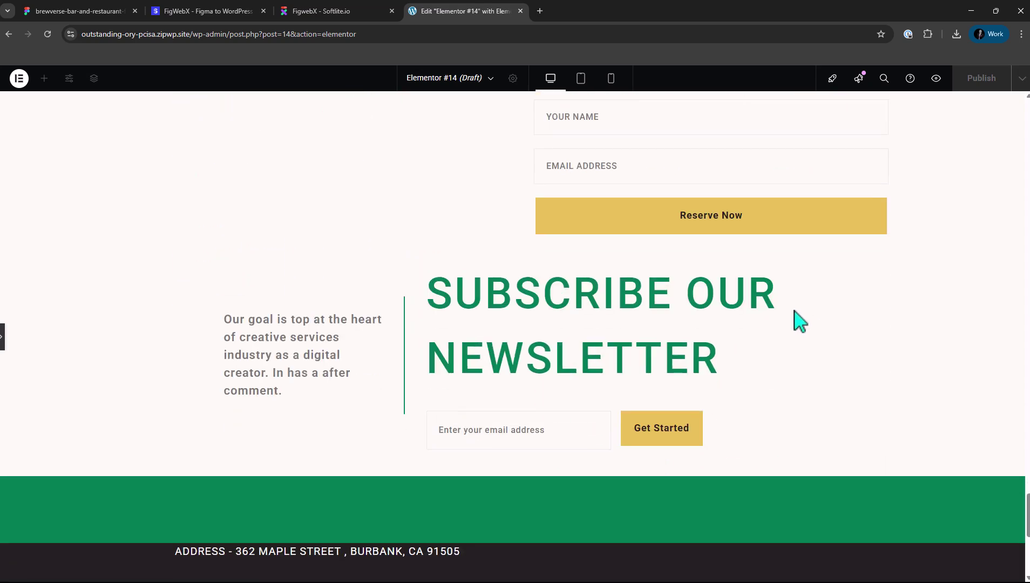
pyautogui.scroll(15, 796, 314)
pyautogui.scroll(15, 795, 311)
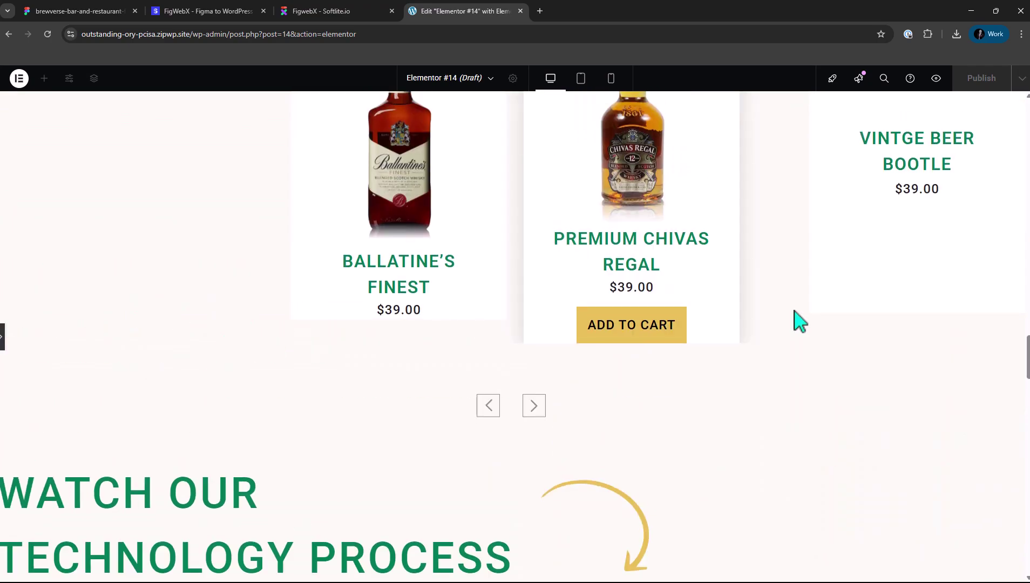
pyautogui.scroll(12, 800, 322)
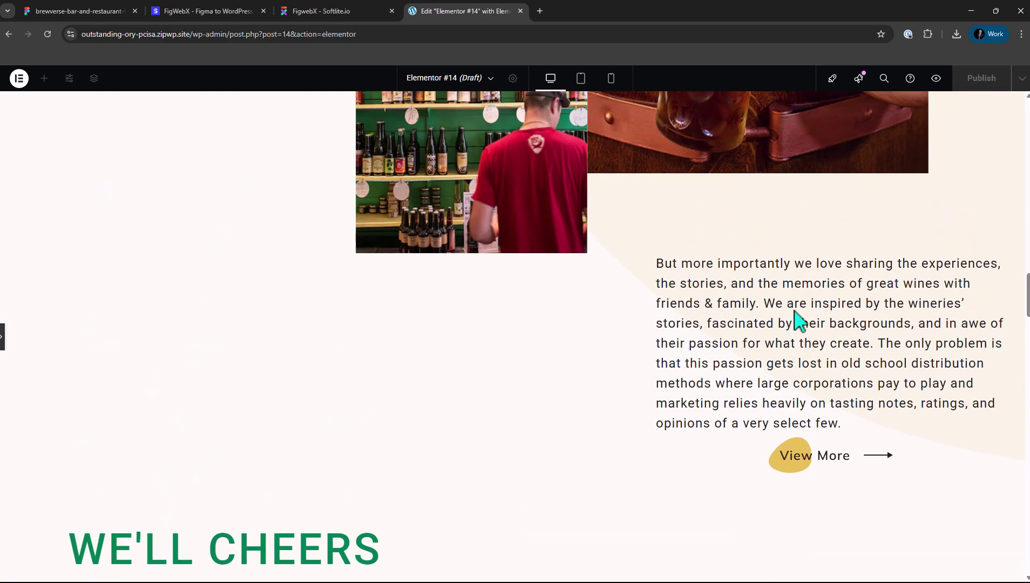
pyautogui.scroll(15, 800, 322)
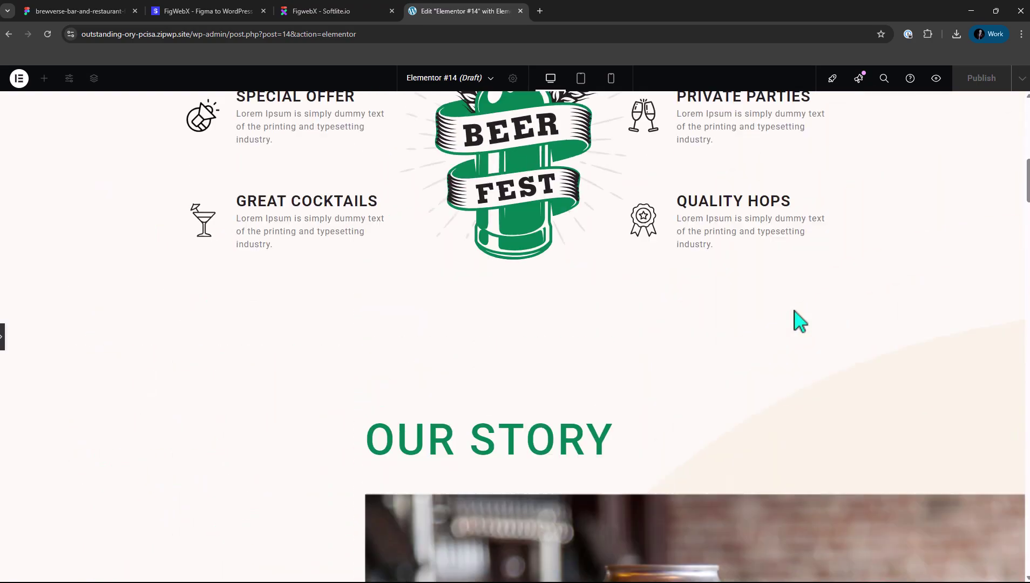